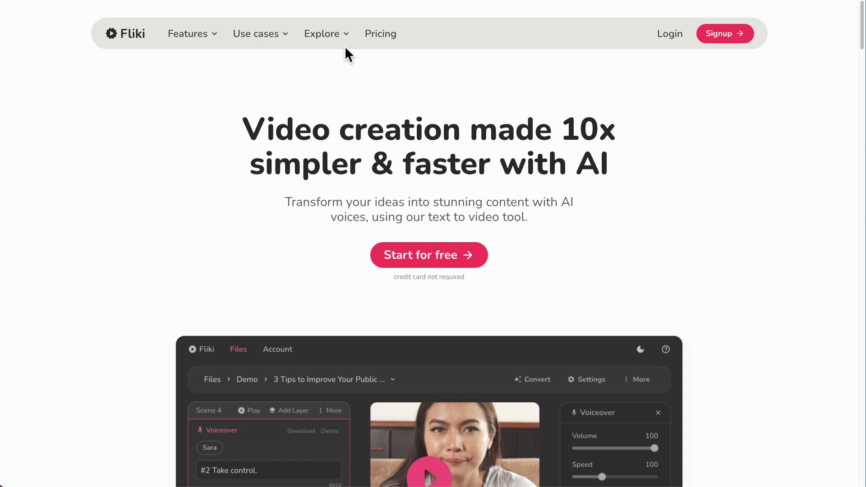
Open the What's new page and read the Idea to Video with AI Art update.
left_click(315, 42)
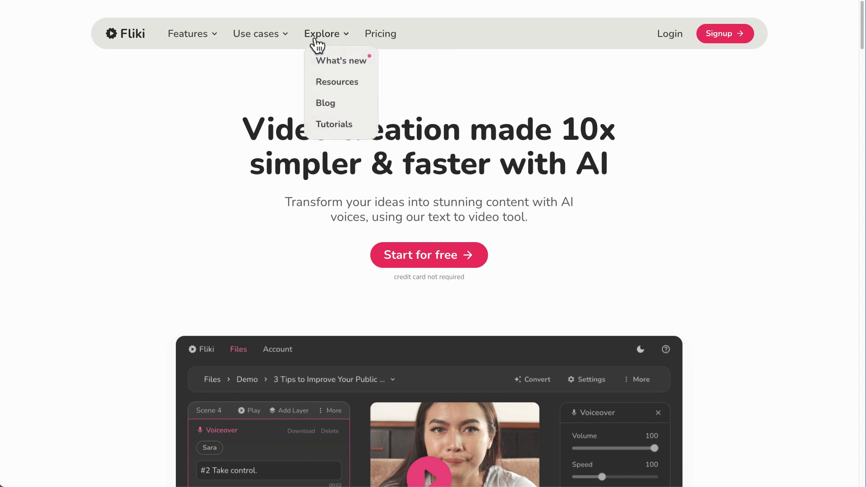
left_click(335, 65)
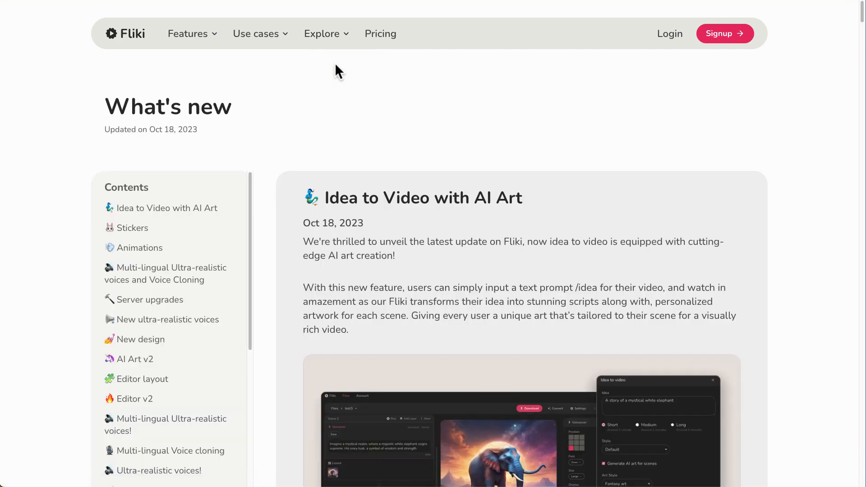
left_click(323, 42)
scroll(345, 129, "down", 1)
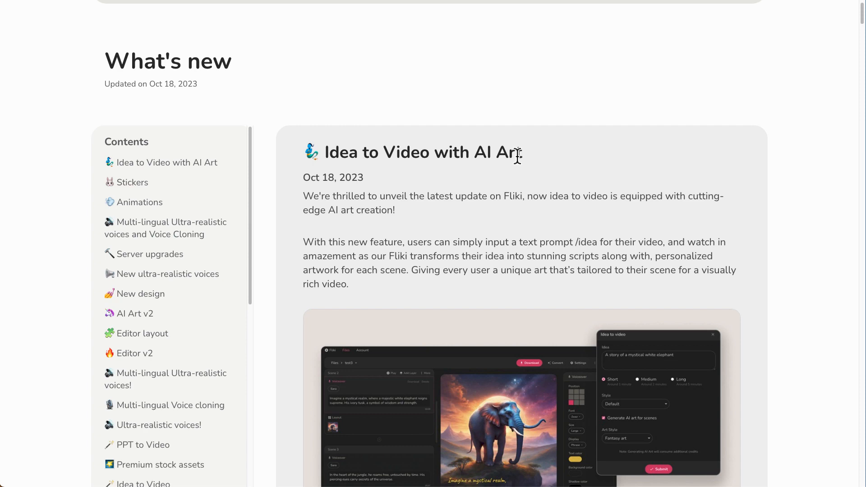
scroll(498, 195, "down", 3)
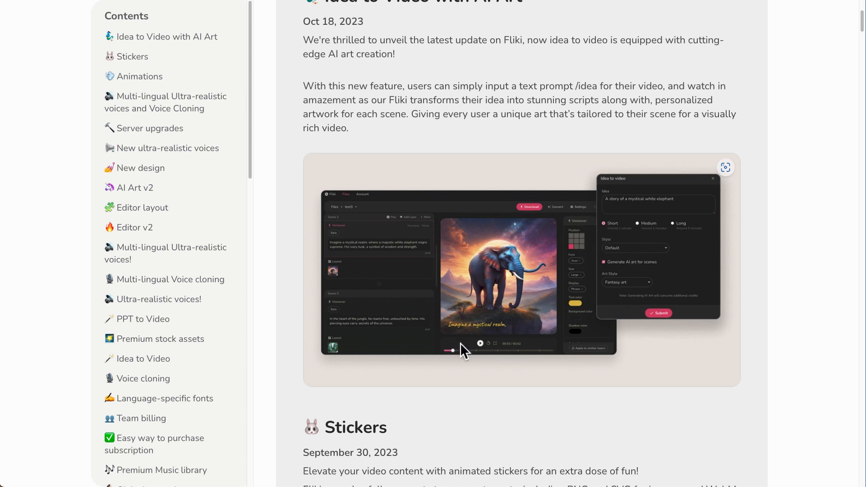
scroll(460, 343, "up", 1)
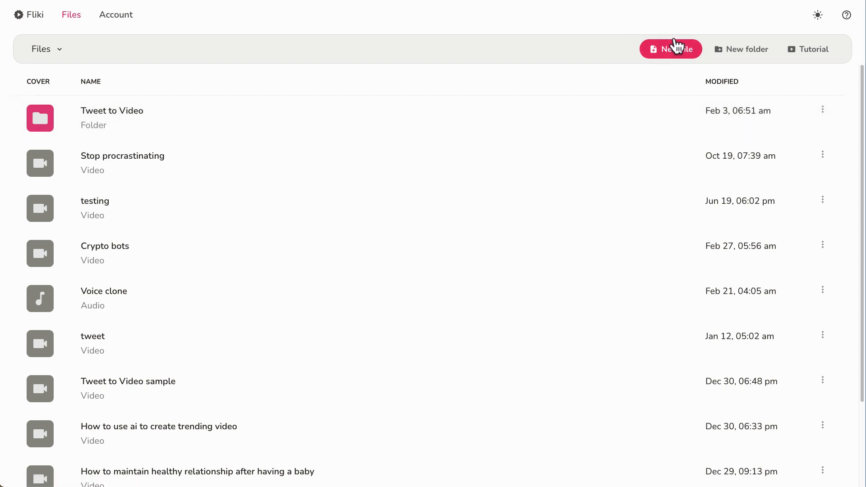
Switch to the Fliki file manager and start a new video file in English with the United Kingdom dialect.
left_click(675, 51)
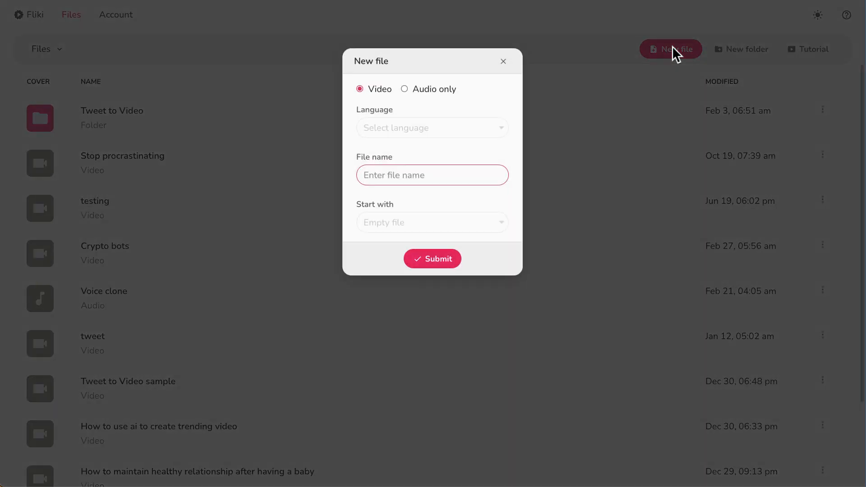
left_click(429, 132)
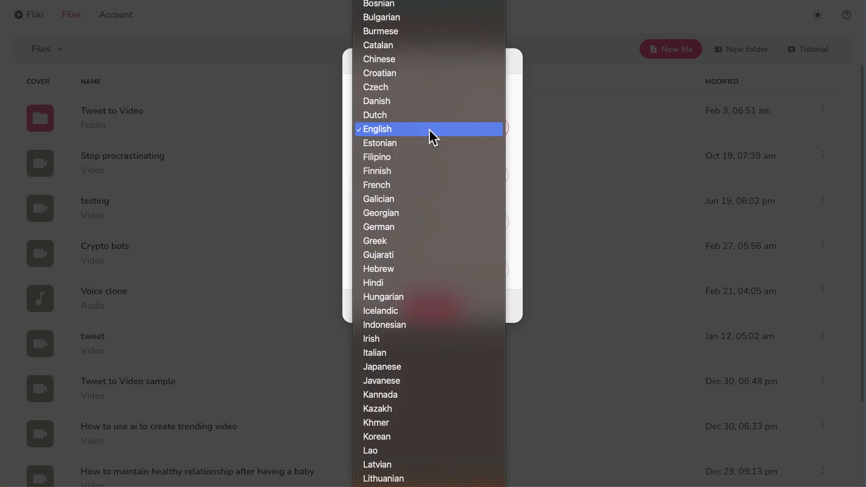
left_click(429, 131)
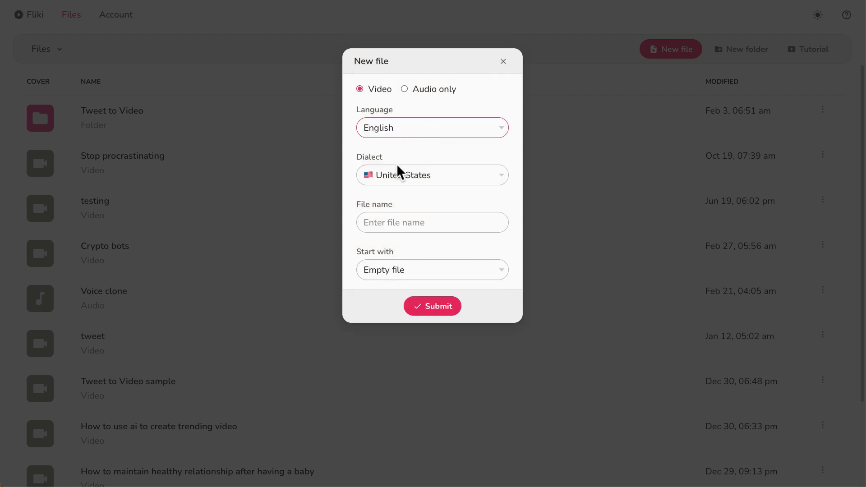
left_click(419, 179)
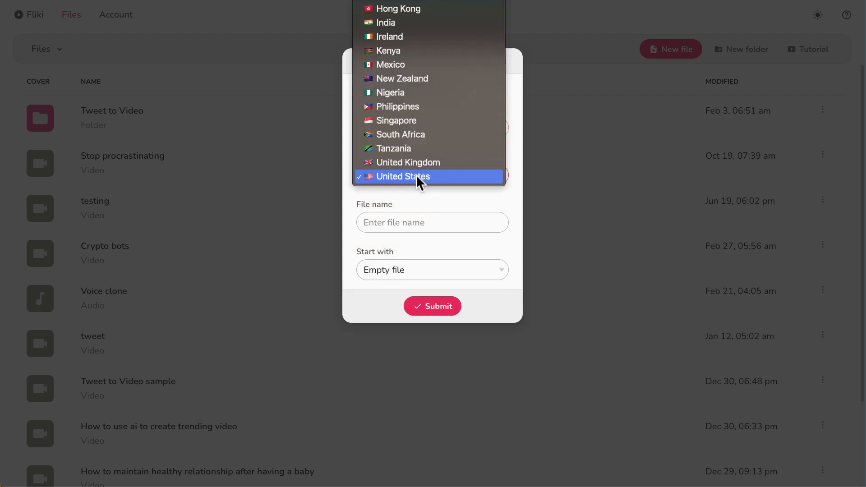
left_click(413, 164)
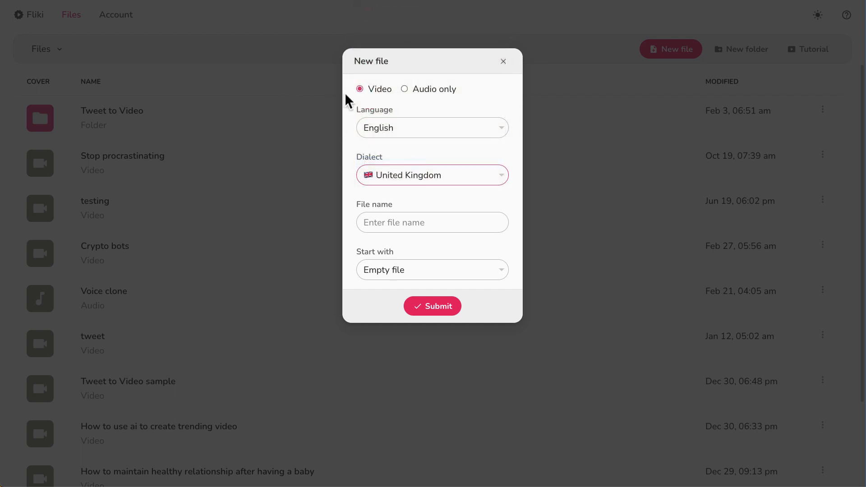
left_click(399, 225)
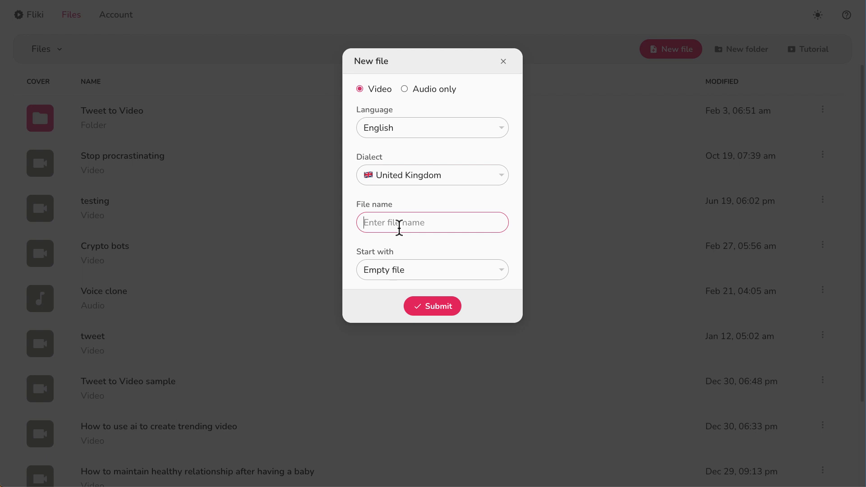
type("How to cook")
key("ctrl+a")
key("BackSpace")
Name the new file "Self motivation help".
type("St")
key("BackSpace")
key("BackSpace")
type("Stef")
key("BackSpace")
key("BackSpace")
key("BackSpace")
type("elf motivating")
key("BackSpace")
key("BackSpace")
type("on help")
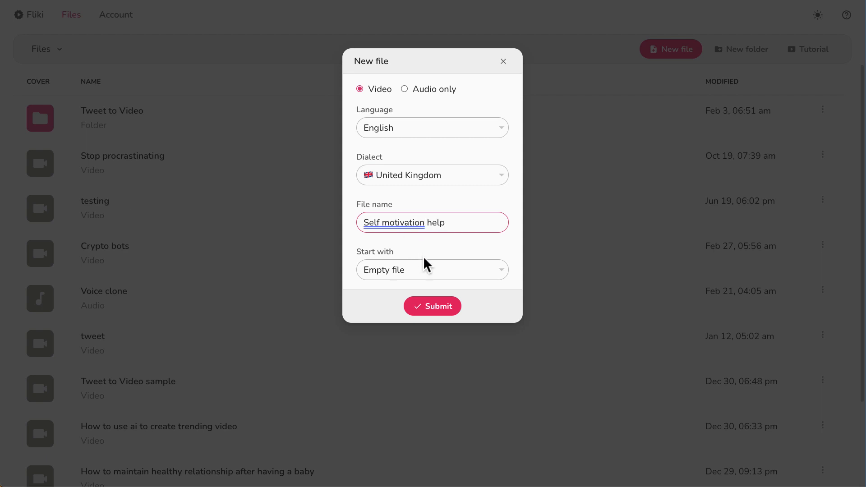
Set the file to start with an Idea and create it.
left_click(426, 266)
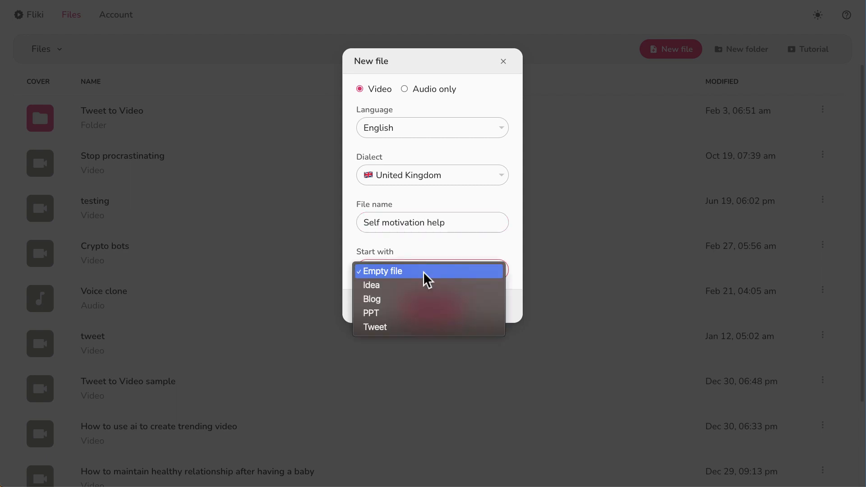
left_click(399, 287)
left_click(434, 309)
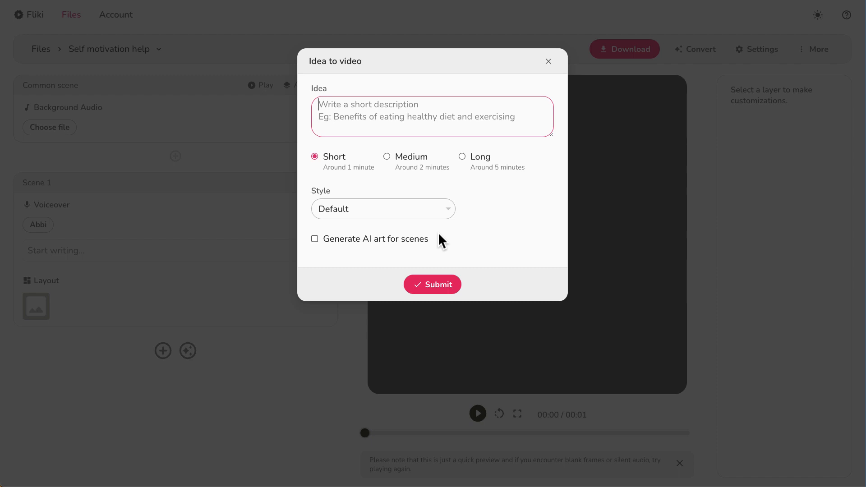
type("how t")
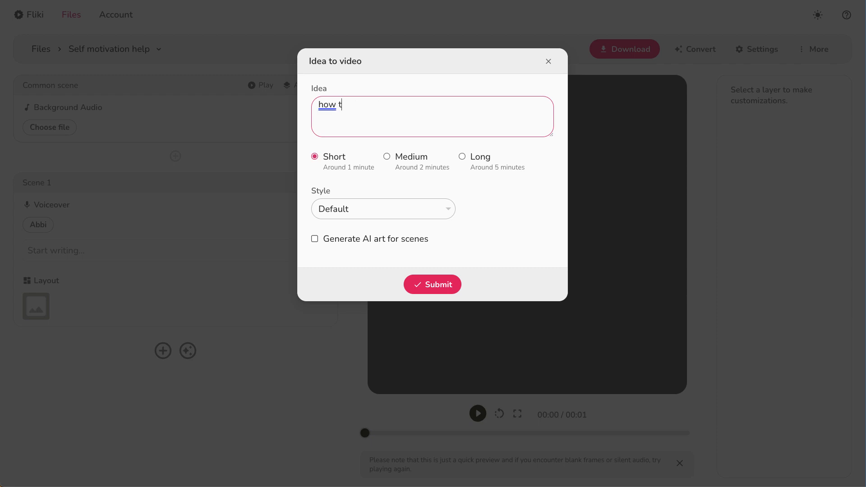
type("o get help")
key("ctrl+a")
key("BackSpace")
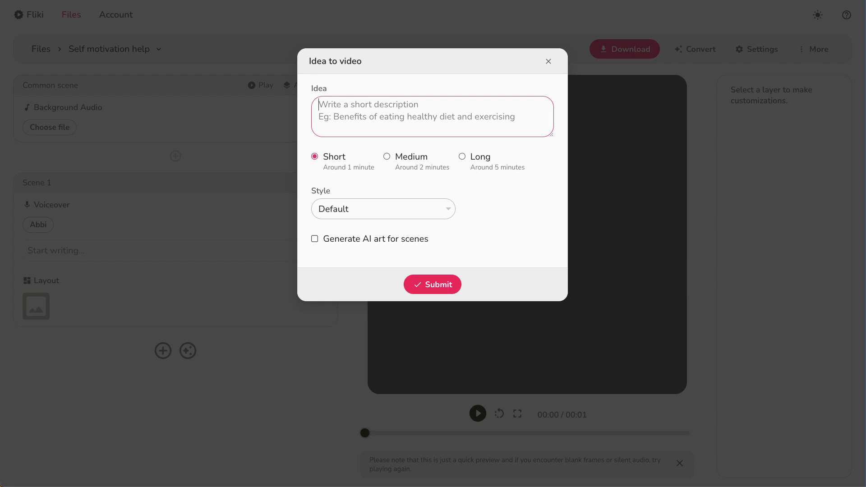
Enter the idea "5 ways to stop eating junk food." with the Short length and the Motivational style.
type("5 way")
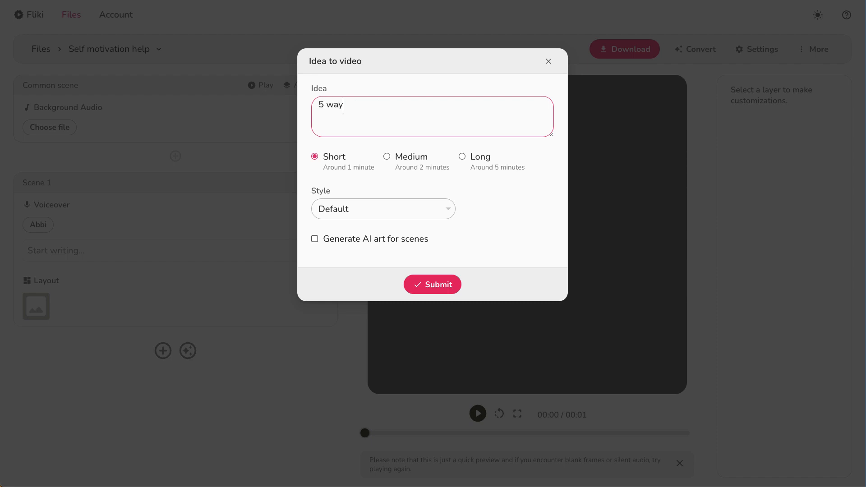
type("s to stop eating junk food")
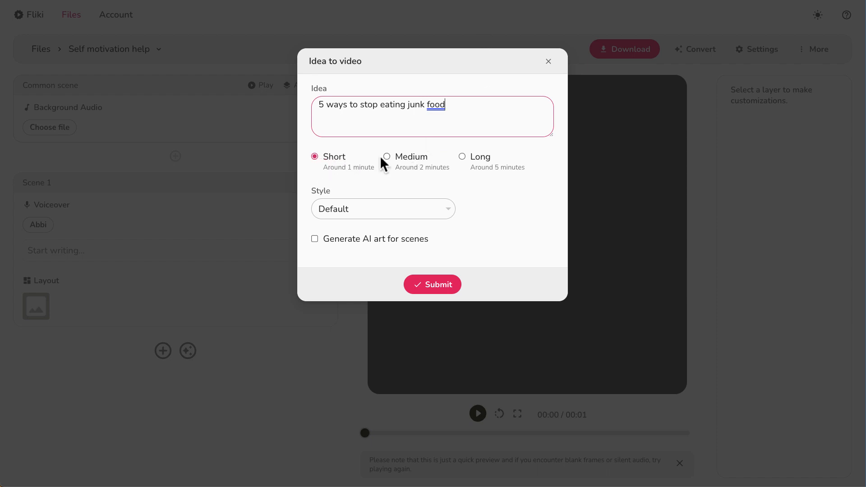
left_click(330, 165)
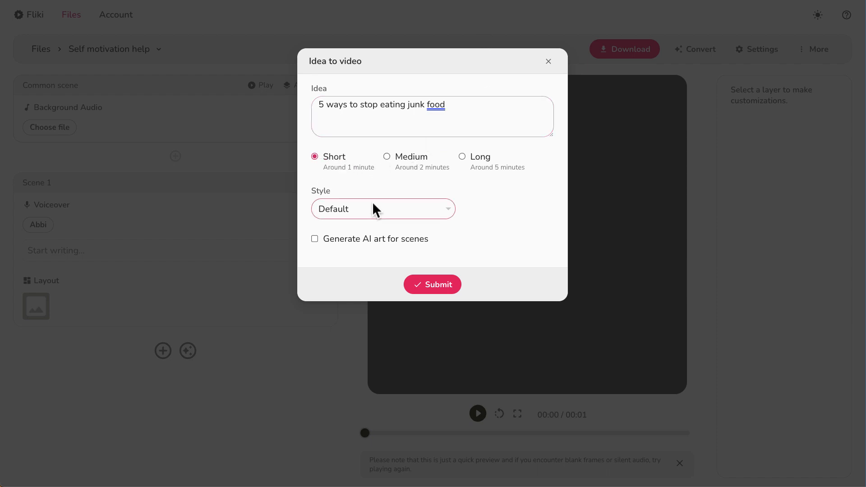
left_click(365, 210)
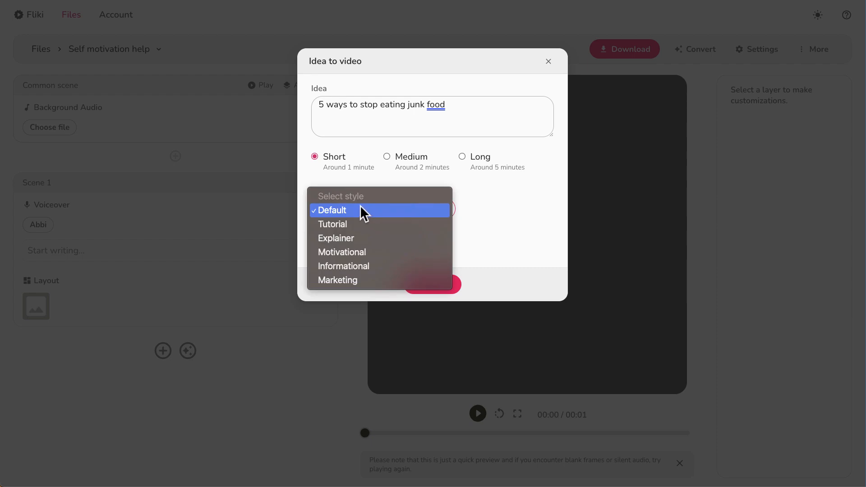
left_click(369, 261)
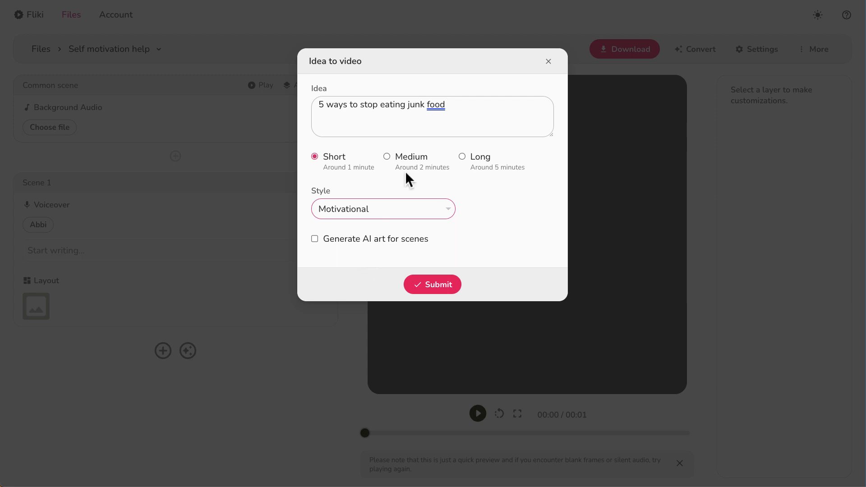
type(".")
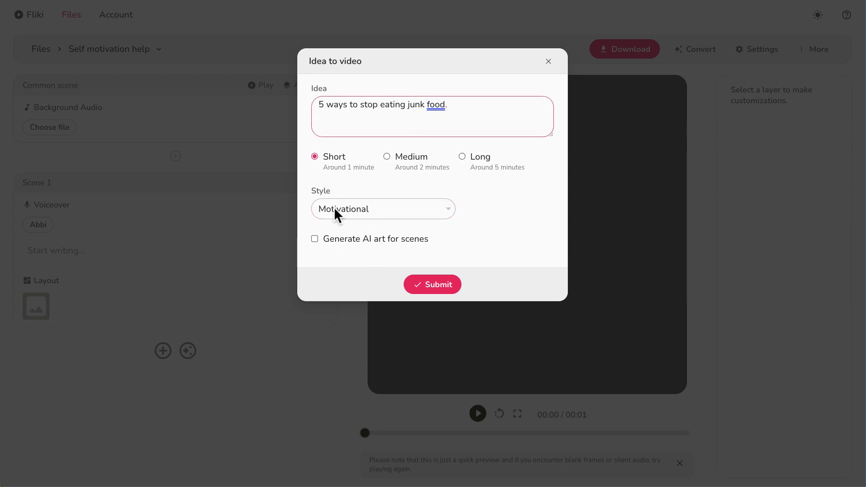
Enable AI art generation for the scenes in the Analog film art style and submit the idea for conversion.
left_click(315, 240)
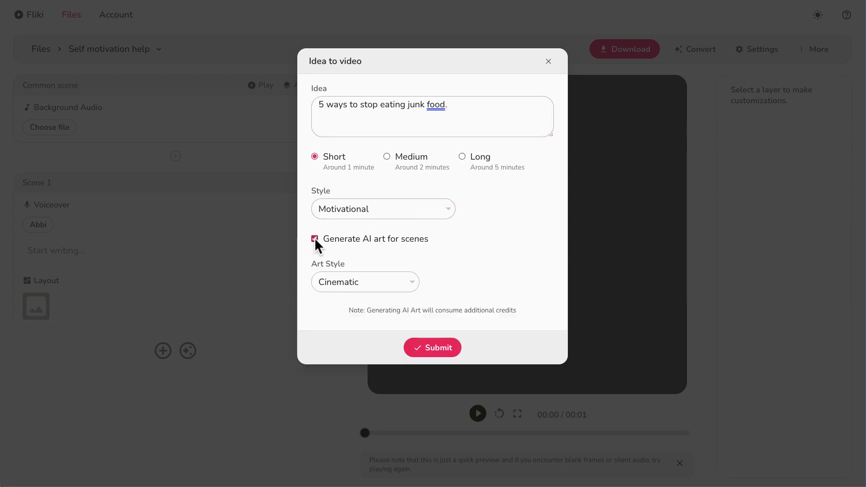
left_click(348, 280)
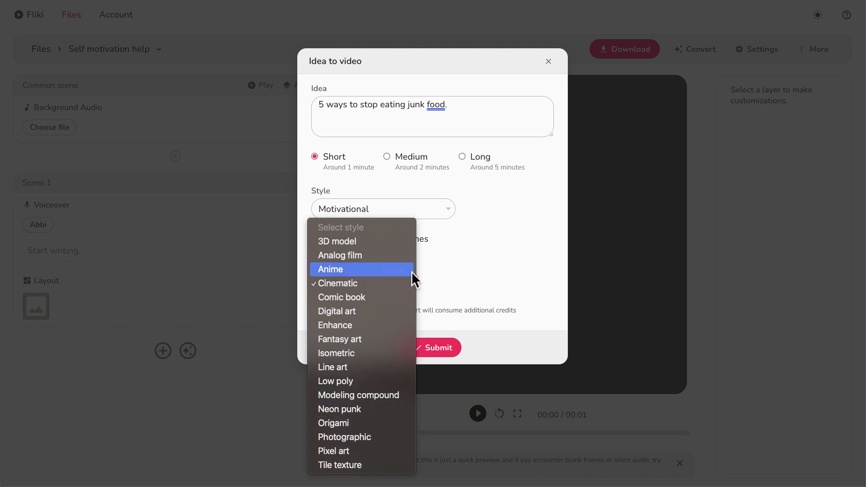
left_click(365, 258)
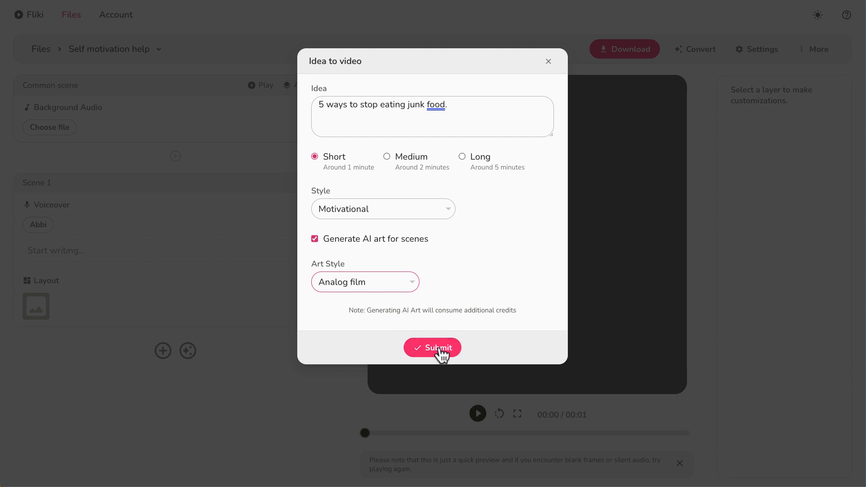
left_click(439, 350)
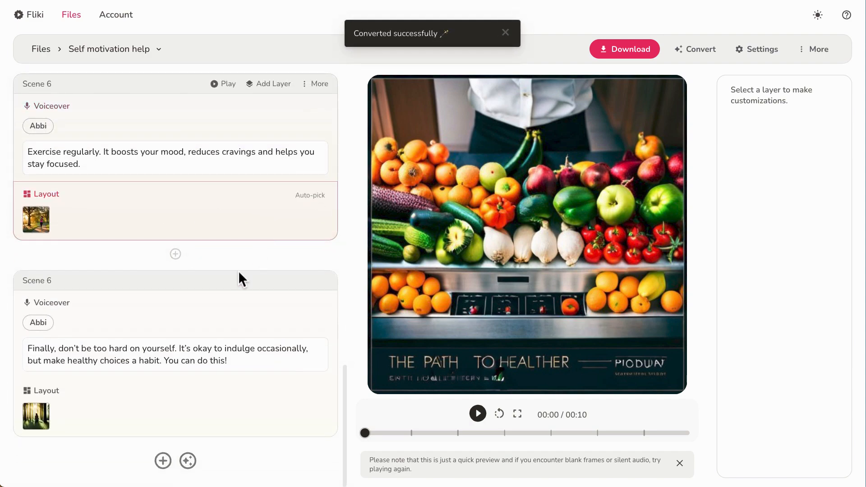
Return to the first scenes and preview the generated images of Scene 2 and Scene 3.
scroll(182, 319, "up", 20)
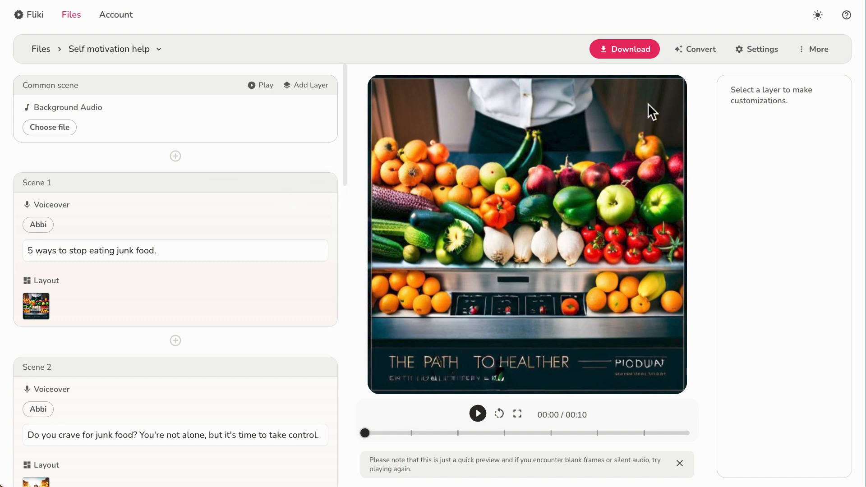
scroll(180, 285, "down", 1)
scroll(177, 285, "up", 1)
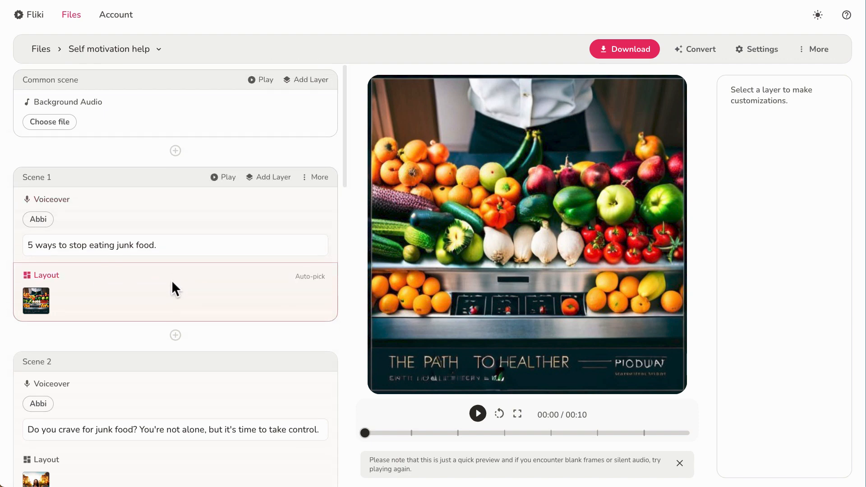
scroll(151, 246, "down", 2)
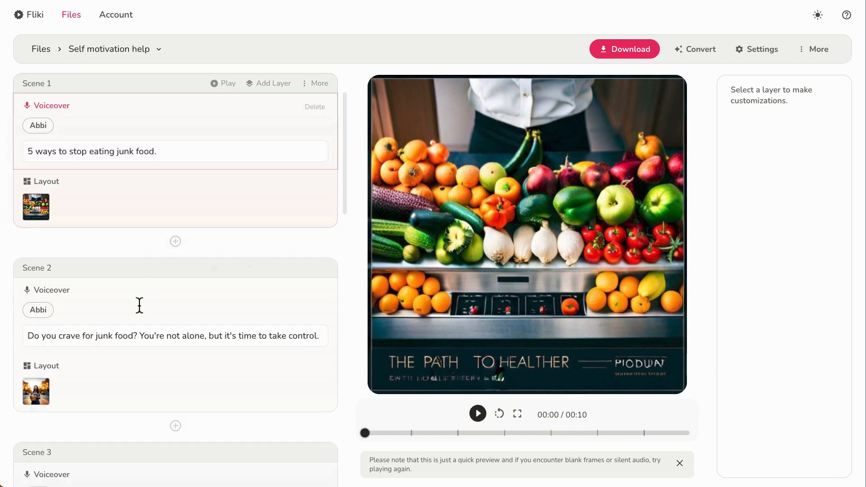
left_click(37, 388)
left_click(37, 388)
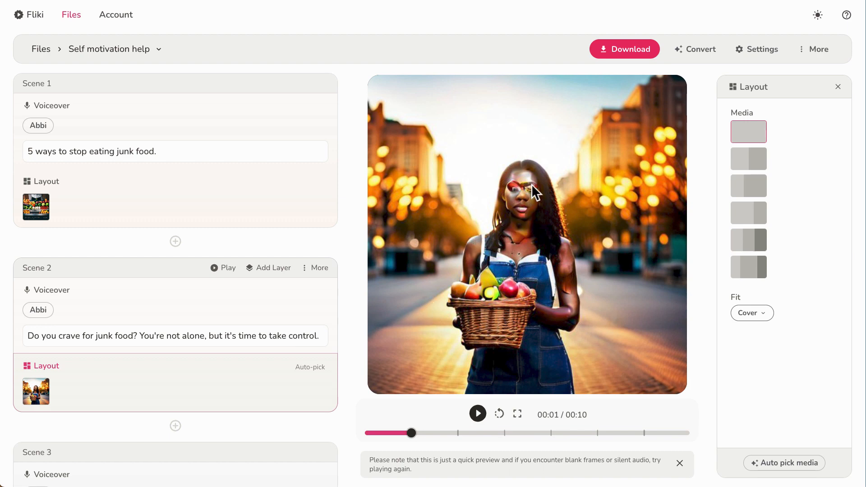
scroll(267, 323, "down", 5)
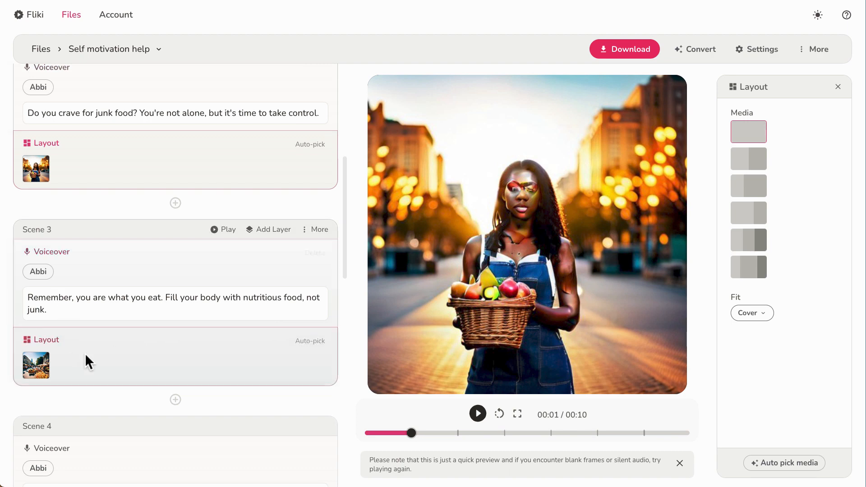
left_click(183, 351)
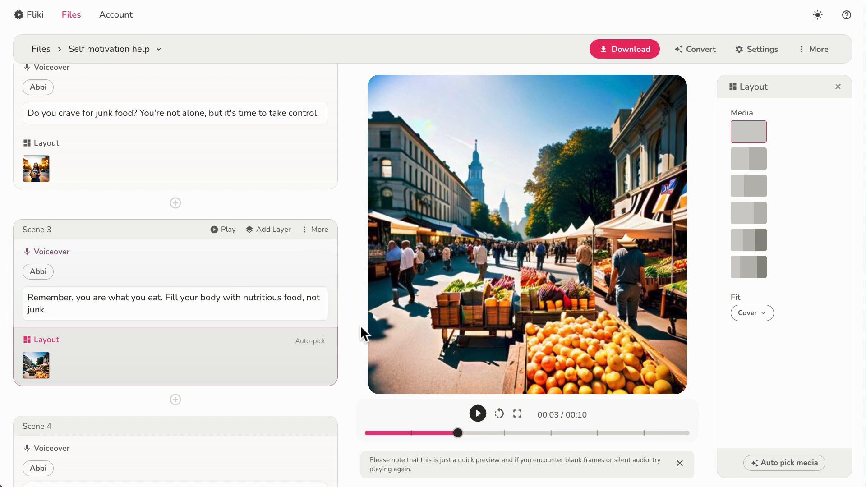
Preview the generated images of Scene 4, Scene 5 and the exercise and closing scenes against their voiceover text.
scroll(151, 333, "down", 5)
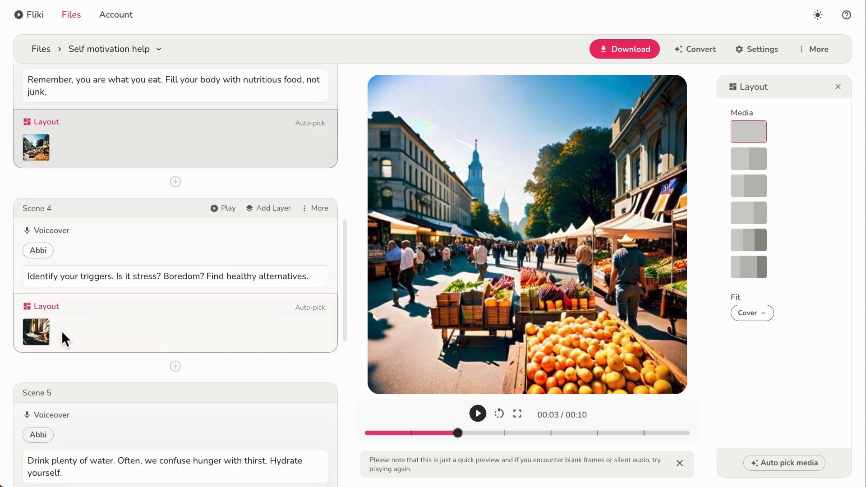
left_click(99, 332)
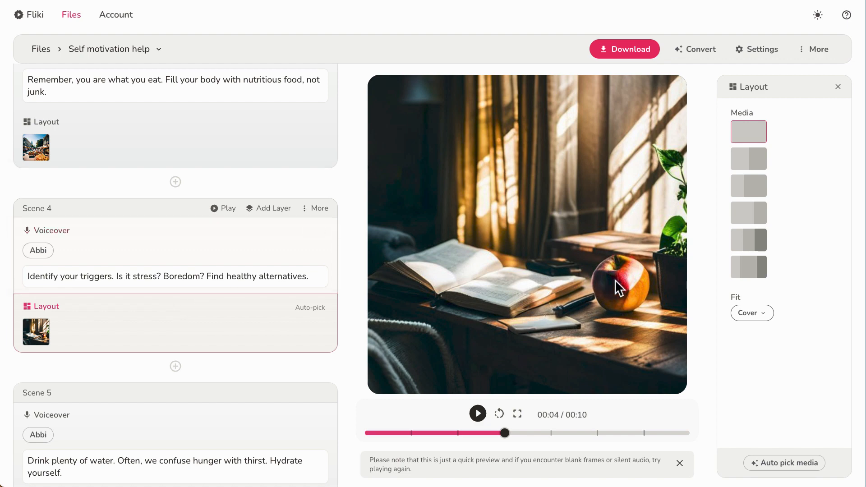
scroll(159, 342, "down", 3)
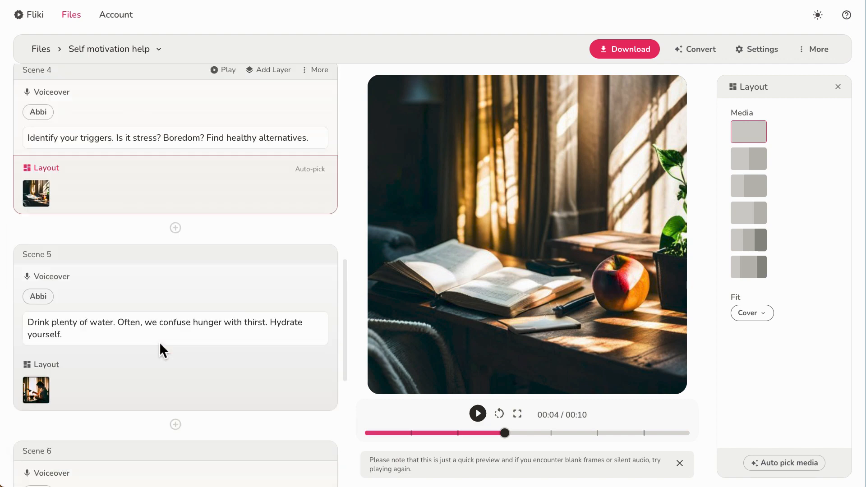
left_click(136, 365)
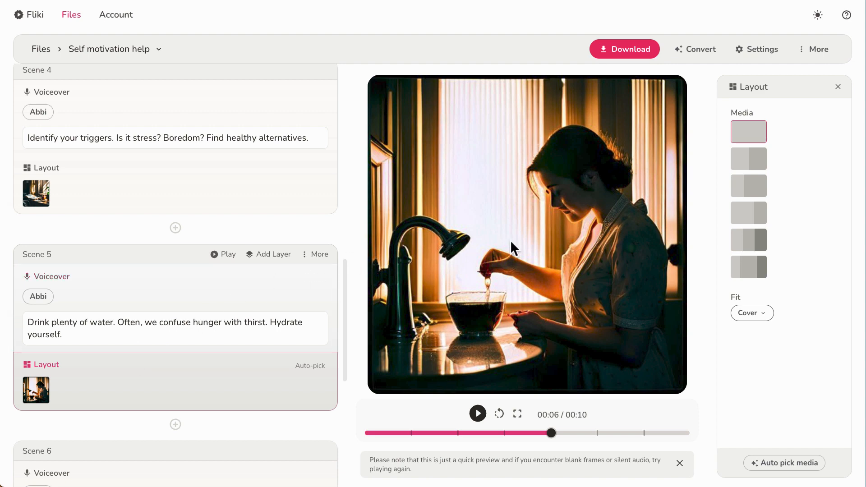
scroll(256, 299, "down", 4)
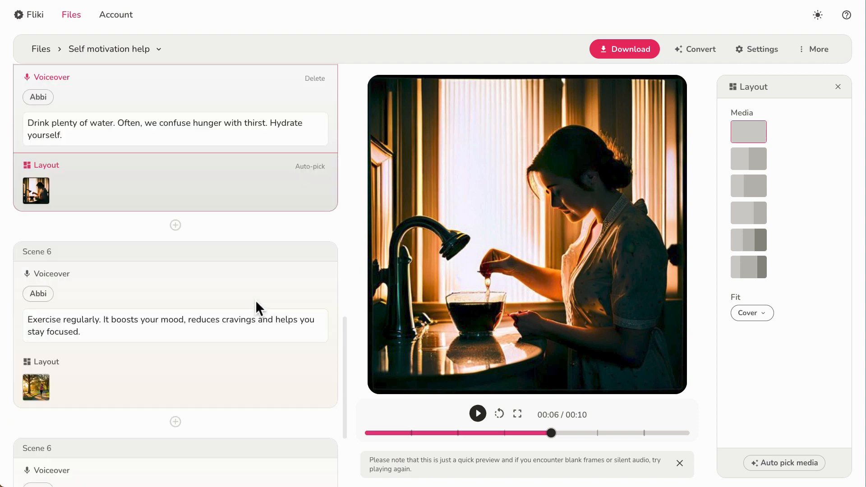
left_click(136, 383)
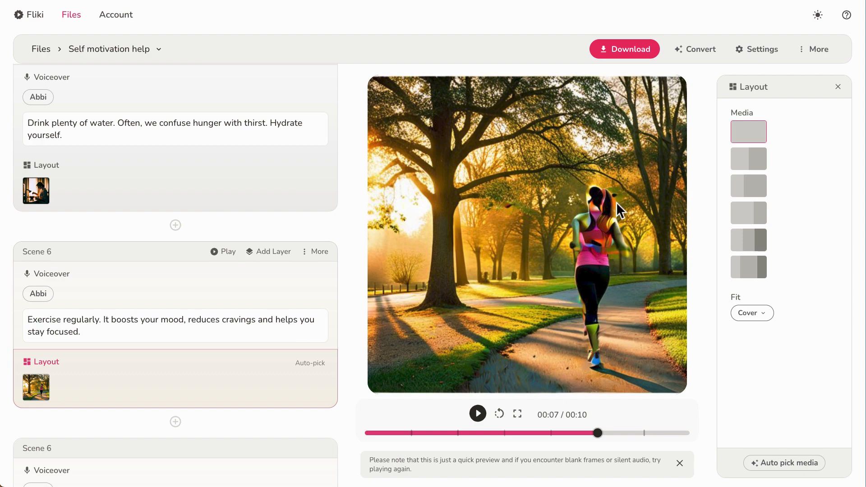
left_click(249, 293)
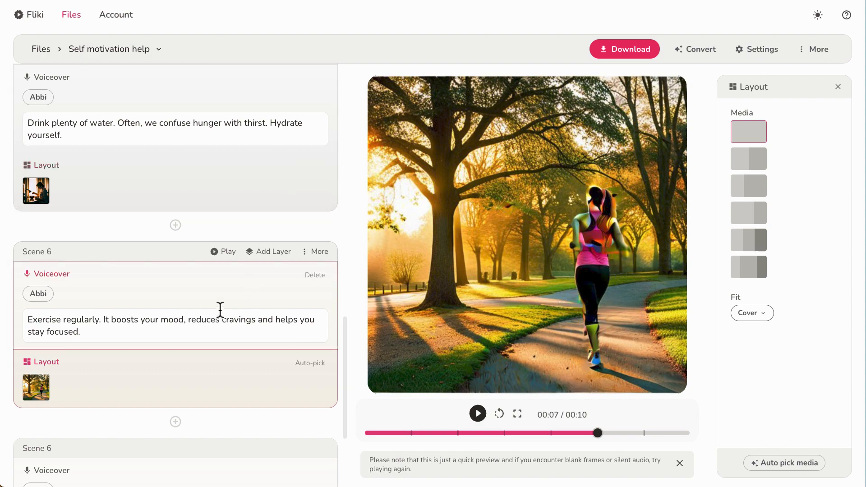
scroll(221, 311, "down", 3)
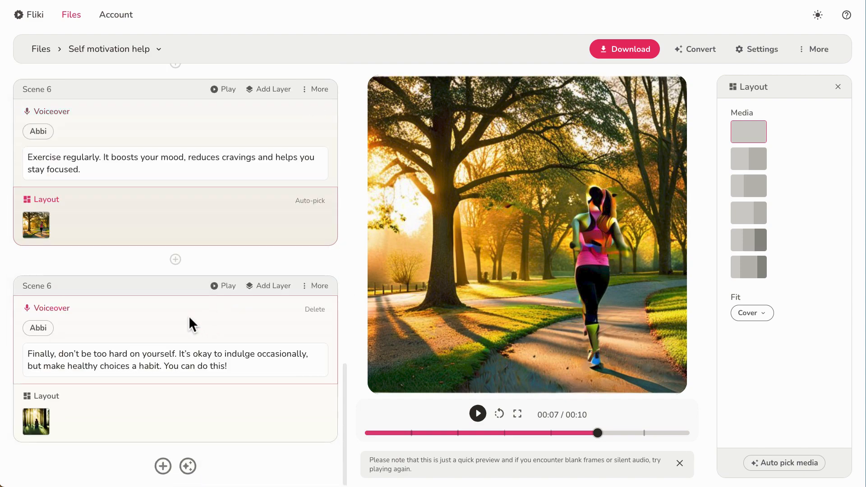
scroll(35, 367, "down", 1)
left_click(152, 416)
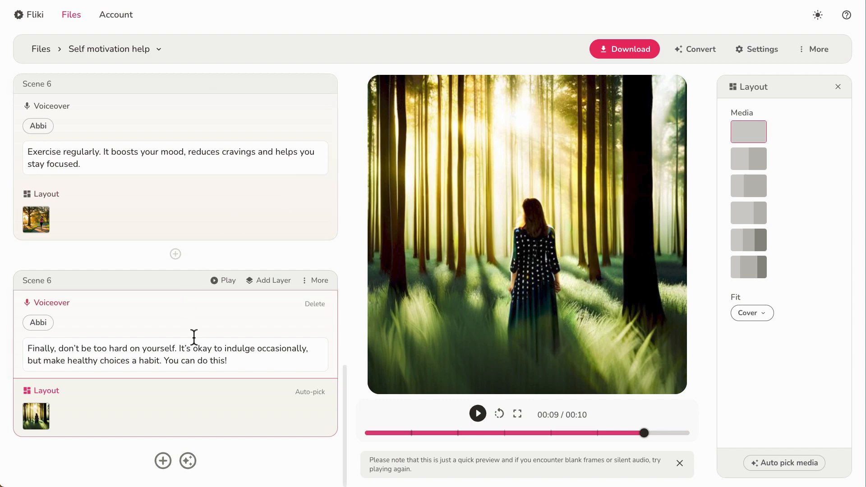
Go through the whole scene list again, rechecking the images of Scenes 3, 2, 5 and the exercise scene.
scroll(194, 338, "up", 20)
scroll(194, 337, "down", 20)
scroll(194, 337, "up", 15)
scroll(126, 293, "down", 1)
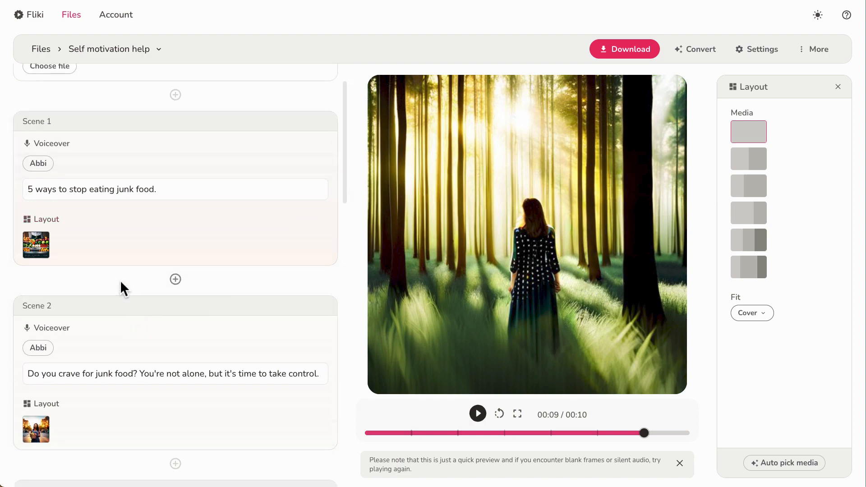
scroll(120, 280, "down", 10)
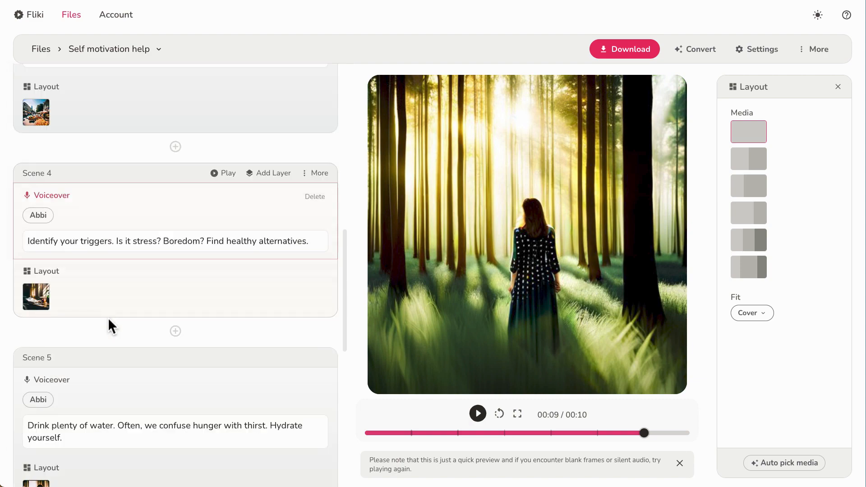
scroll(107, 339, "down", 3)
scroll(104, 217, "up", 4)
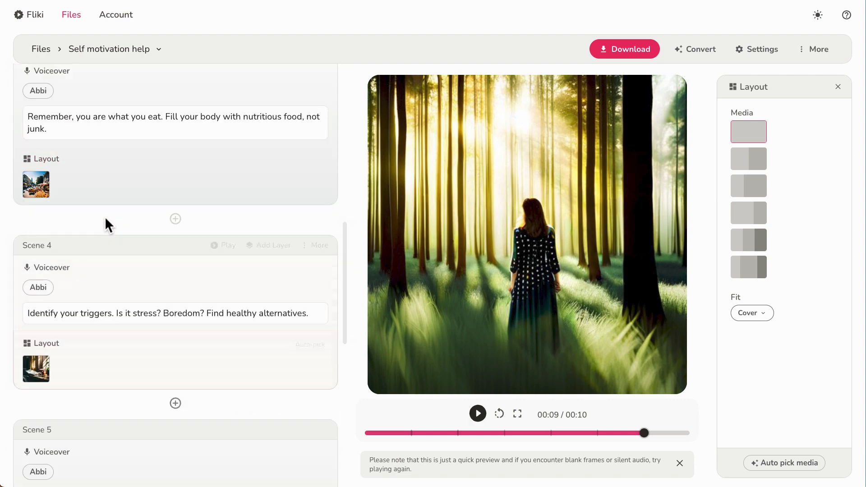
left_click(98, 186)
scroll(108, 253, "up", 8)
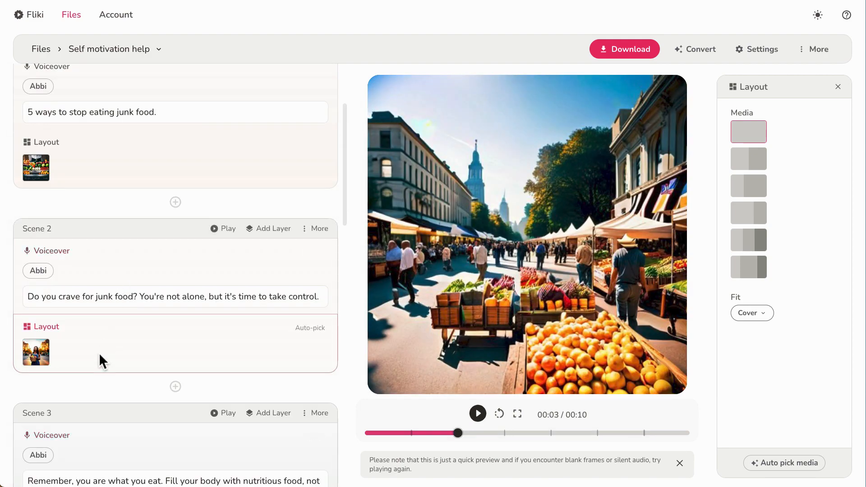
scroll(155, 303, "down", 11)
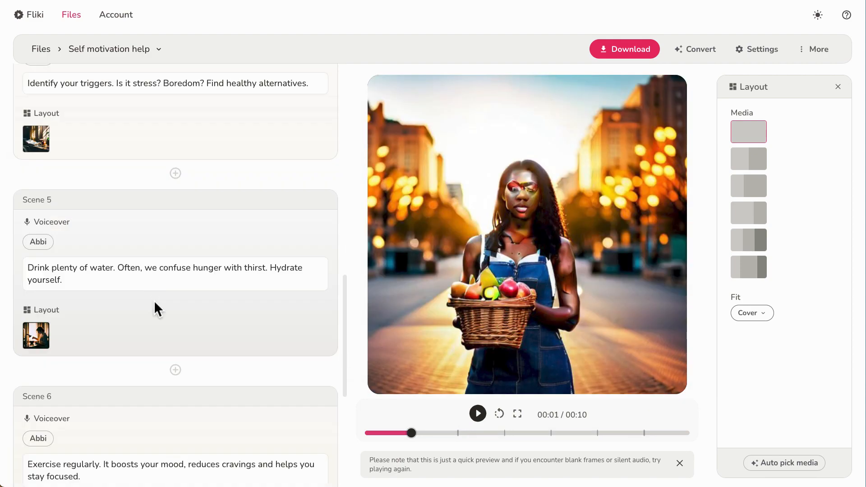
left_click(129, 337)
scroll(129, 336, "down", 5)
left_click(129, 336)
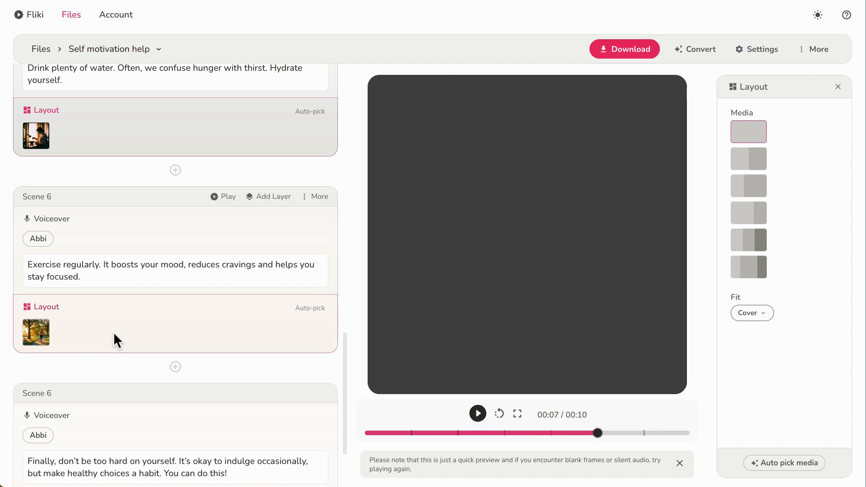
scroll(113, 334, "up", 12)
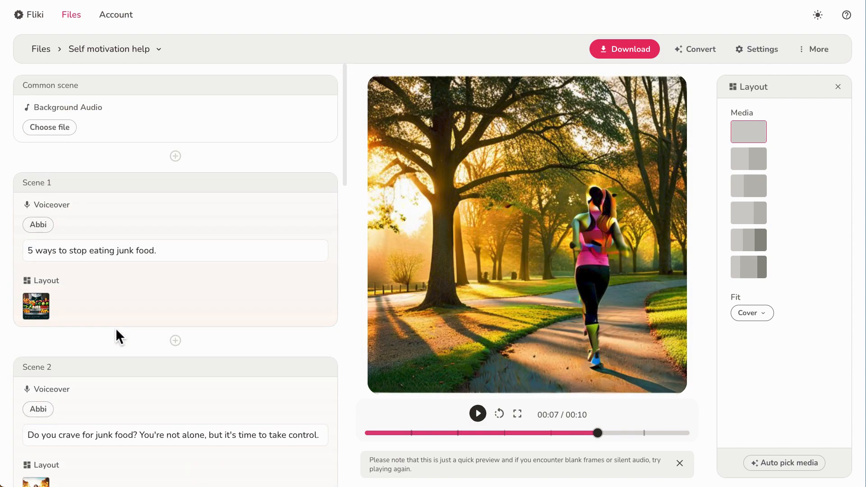
Open the media replacement for Scene 1's image, inspect the AI image generation and its style options, and close it.
left_click(28, 310)
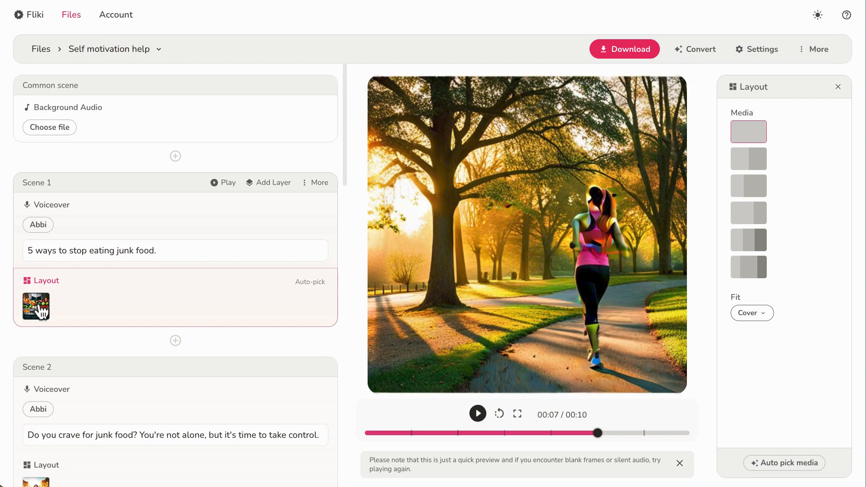
left_click(38, 302)
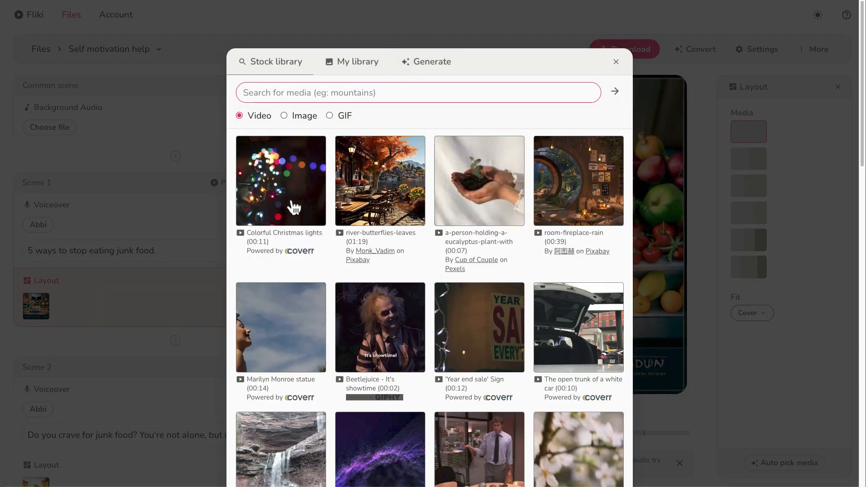
left_click(434, 71)
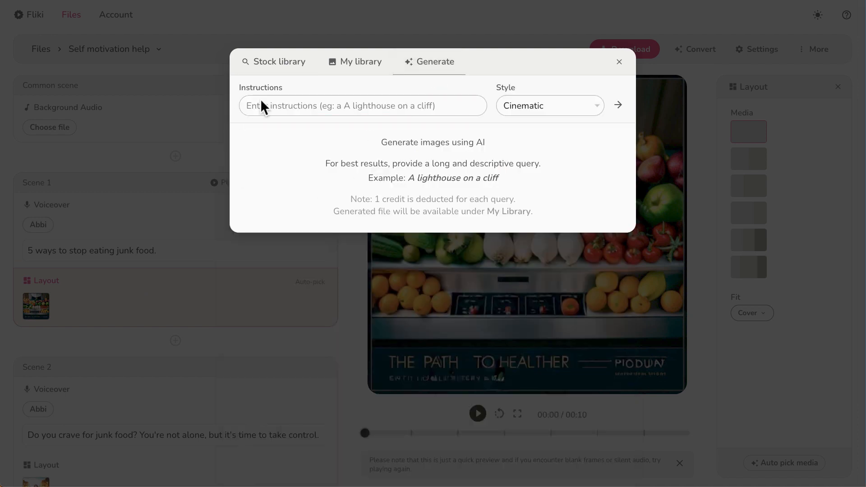
left_click(547, 108)
left_click(545, 109)
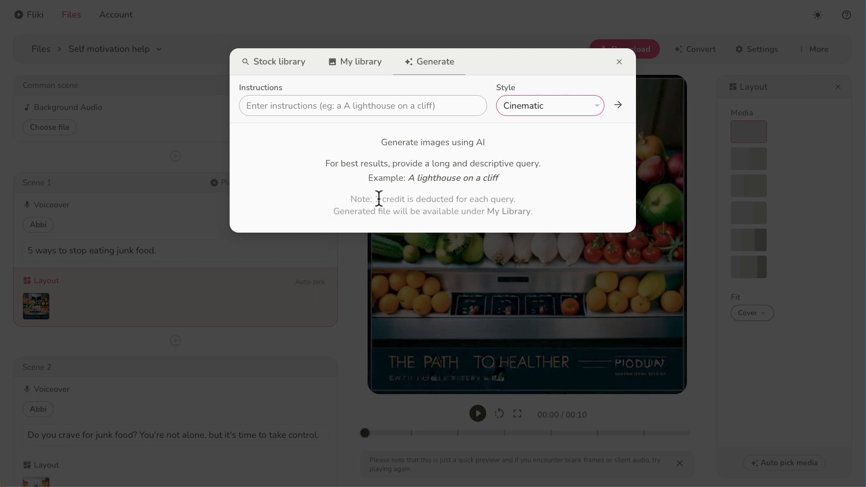
left_click(619, 62)
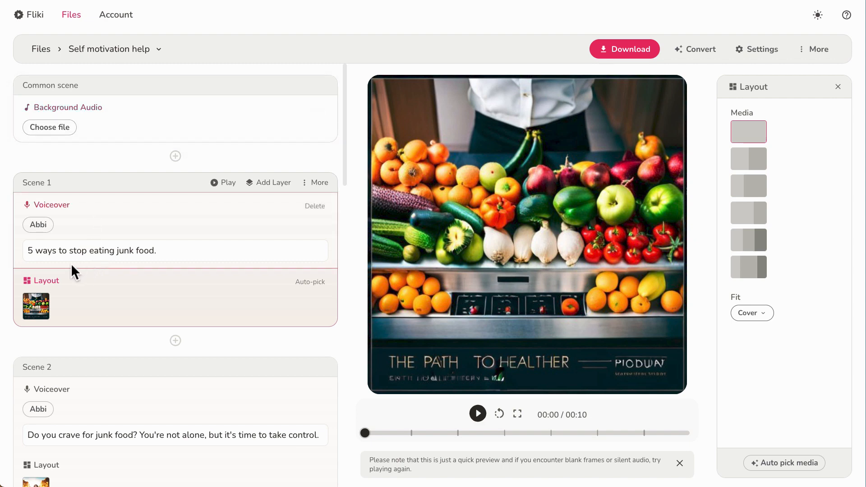
Open the voice selection for Scene 1's voiceover and browse the English voices of the United States dialect.
scroll(40, 248, "down", 1)
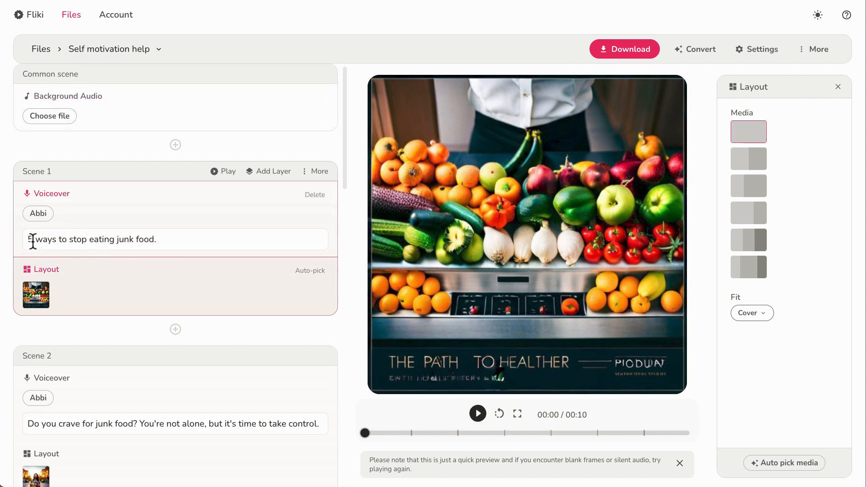
left_click(31, 218)
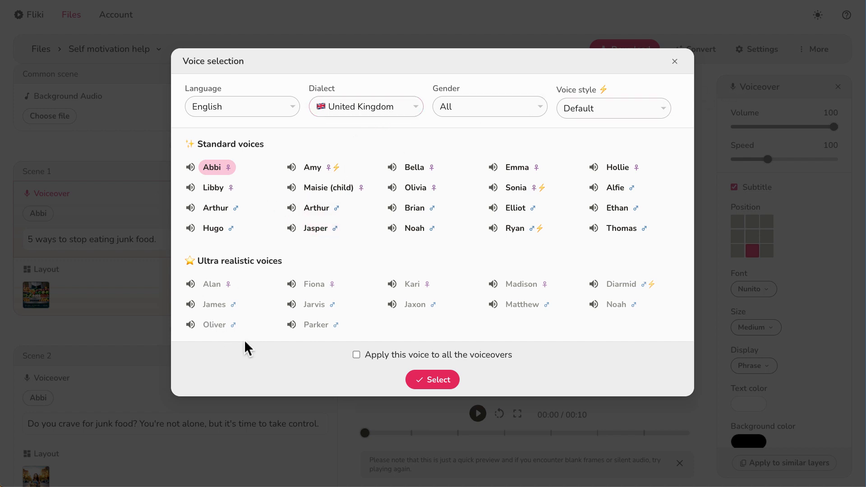
left_click(342, 113)
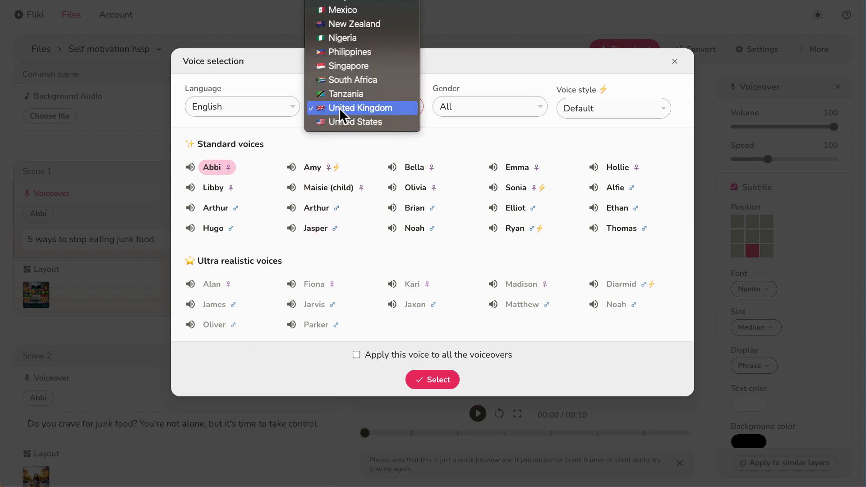
left_click(341, 124)
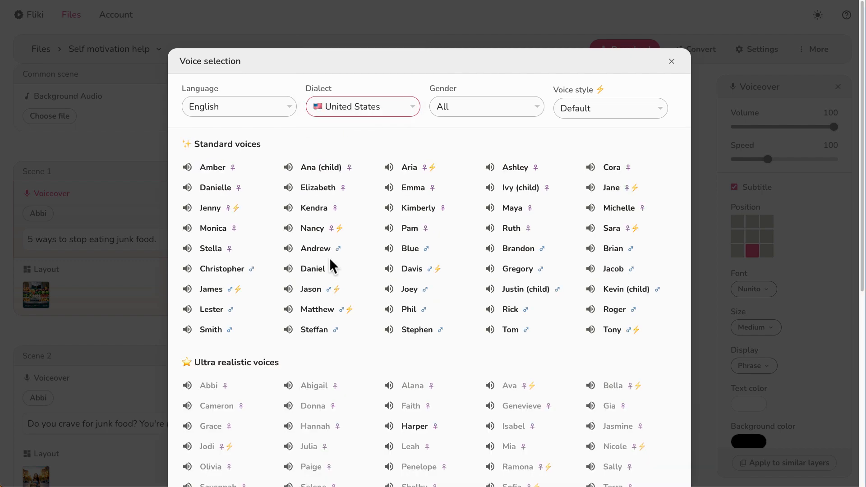
scroll(329, 258, "down", 4)
scroll(329, 258, "down", 3)
scroll(329, 265, "up", 8)
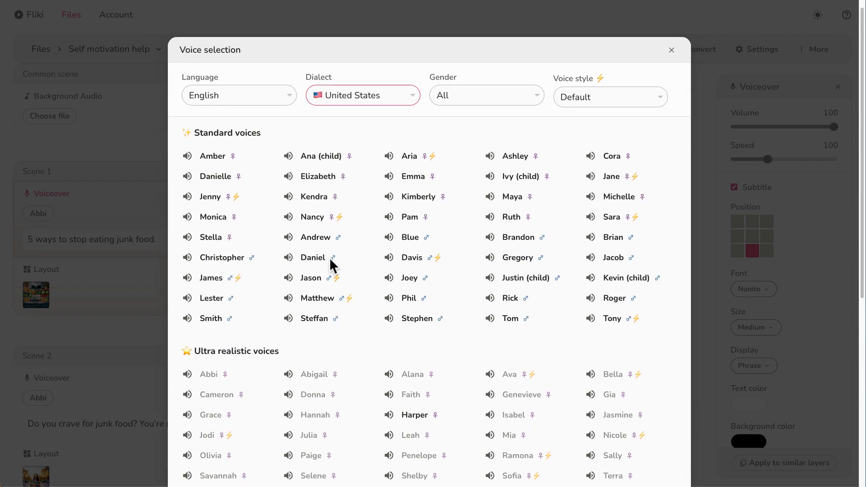
Switch the voice dialect to United Kingdom and listen to the Abbi, Amy, Diarmid and Fiona voice samples.
left_click(348, 108)
left_click(343, 94)
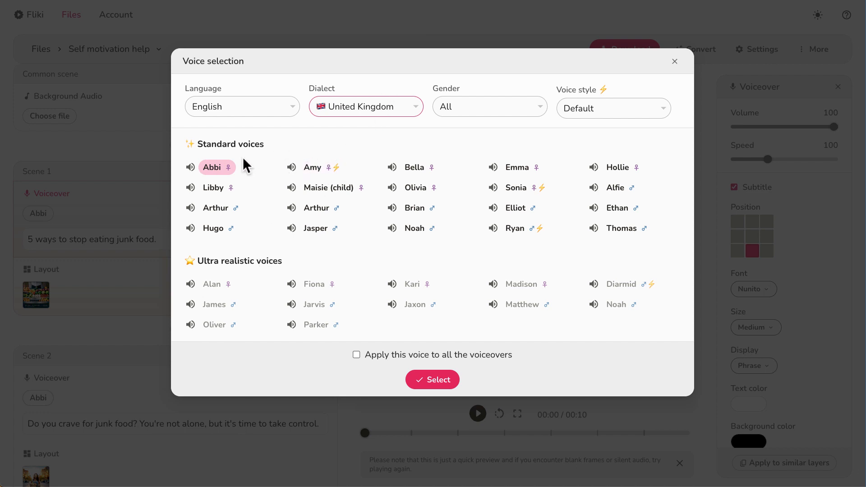
left_click(191, 168)
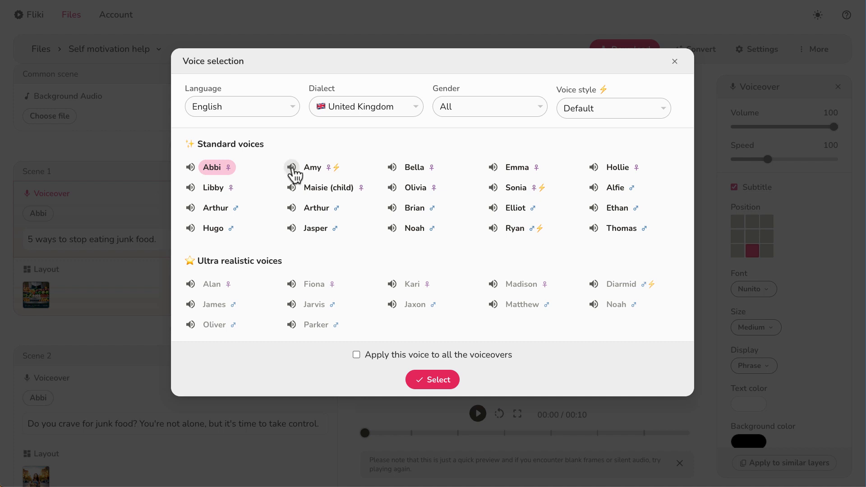
left_click(291, 170)
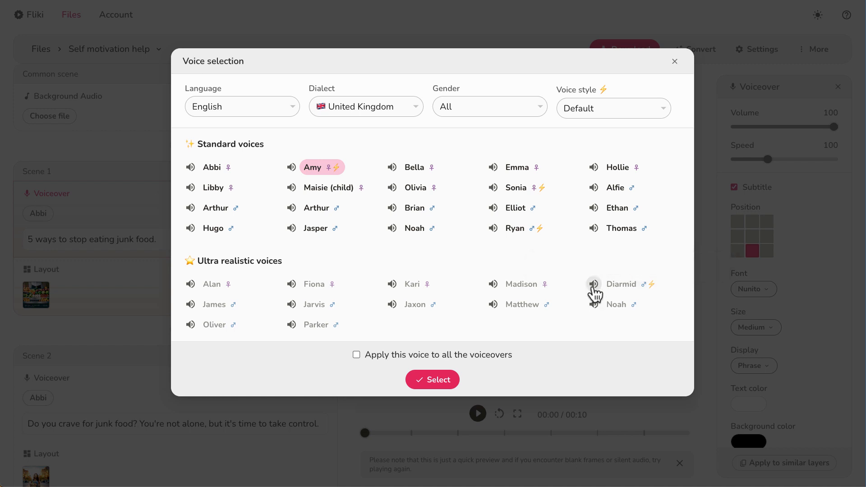
left_click(593, 284)
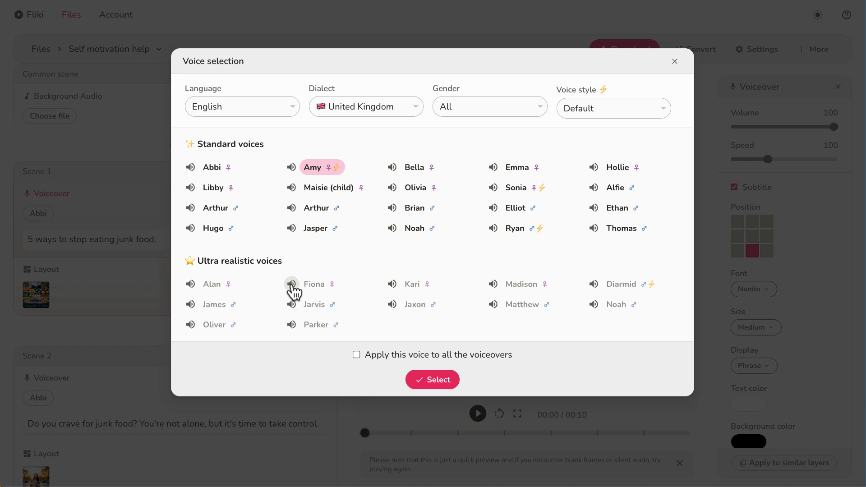
left_click(292, 284)
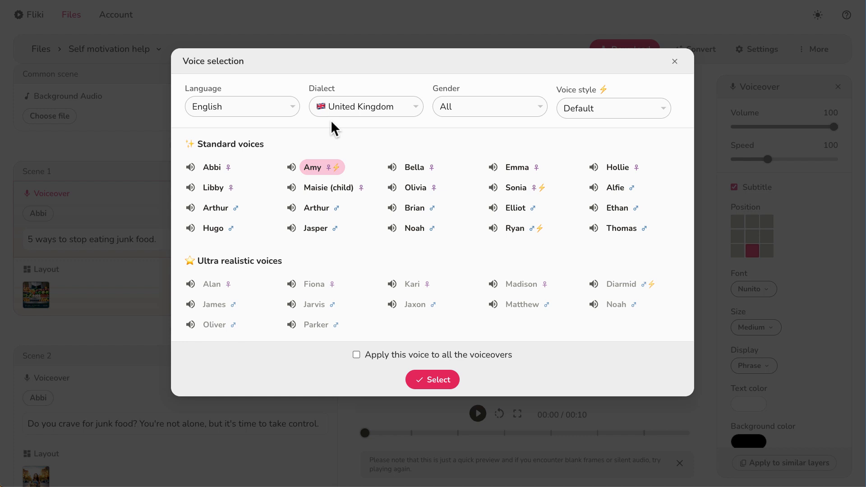
Return the dialect to United States and listen to the Harper, Sara and Aria voice samples.
left_click(361, 108)
left_click(362, 127)
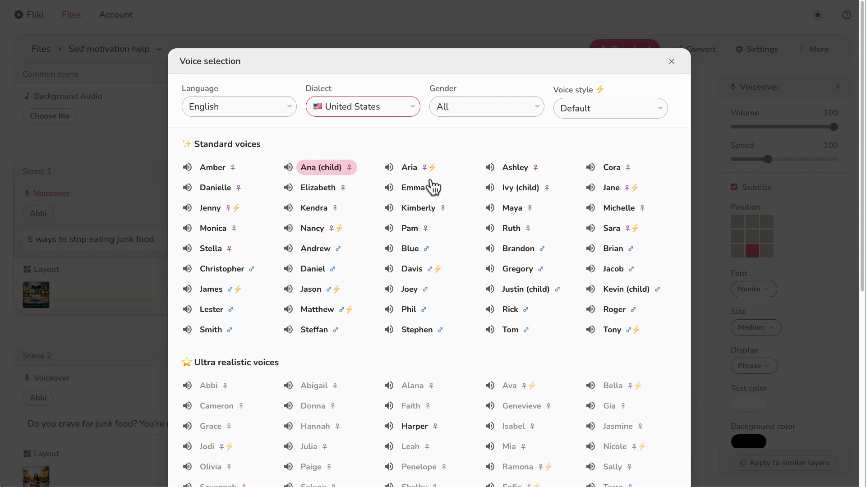
scroll(316, 285, "down", 3)
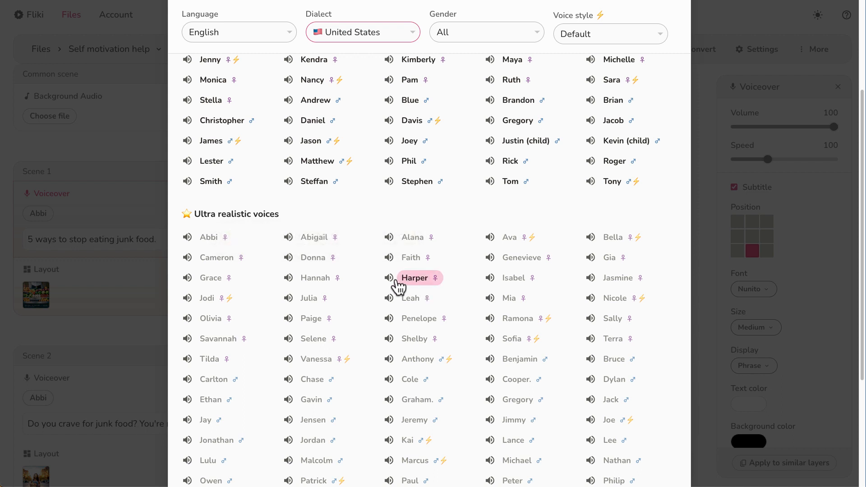
left_click(391, 279)
scroll(586, 253, "up", 3)
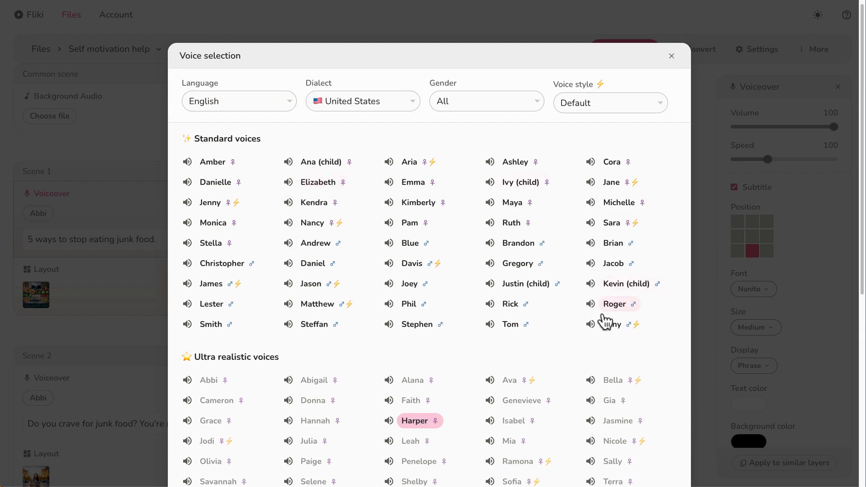
left_click(589, 225)
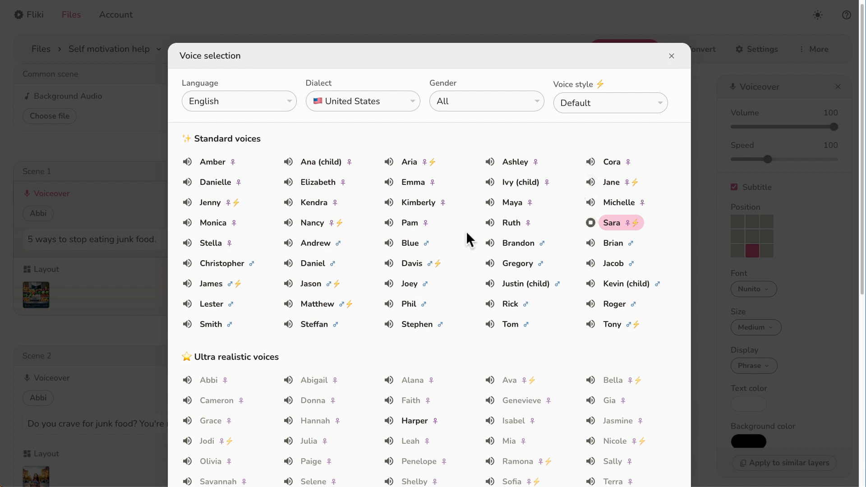
left_click(388, 163)
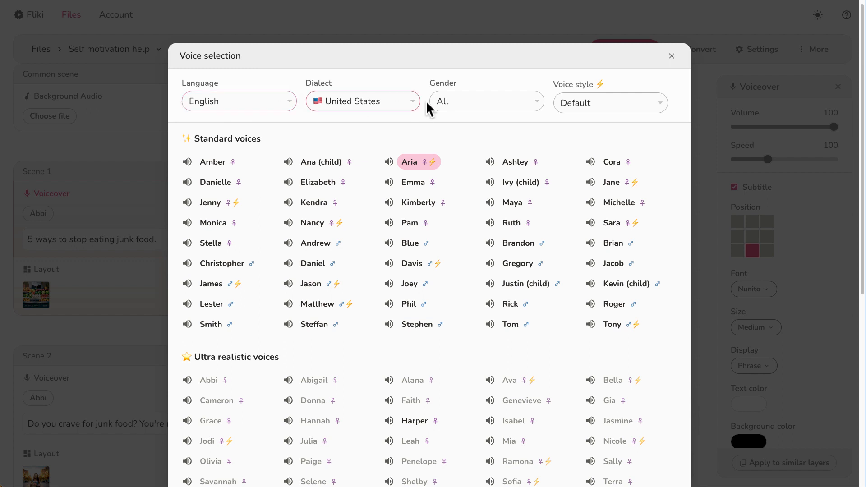
Inspect the gender and voice style options offered for the United States voices without changing them.
left_click(475, 99)
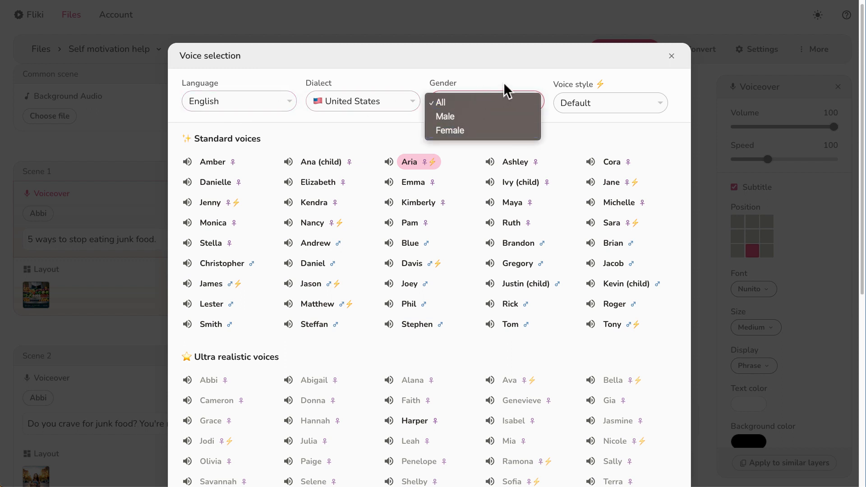
left_click(596, 93)
left_click(597, 93)
left_click(602, 84)
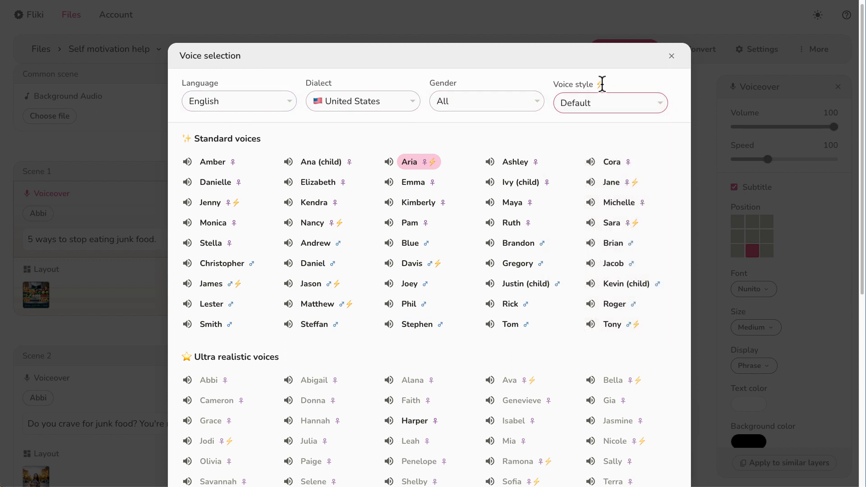
double_click(603, 85)
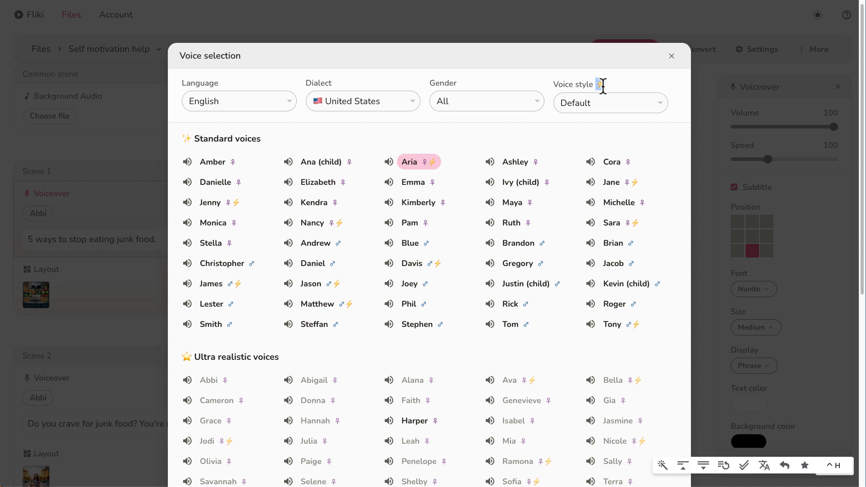
left_click(662, 154)
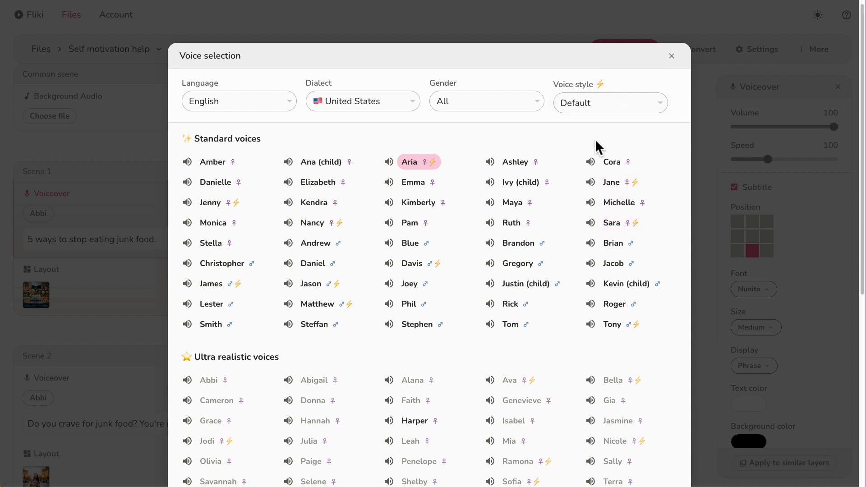
left_click(585, 107)
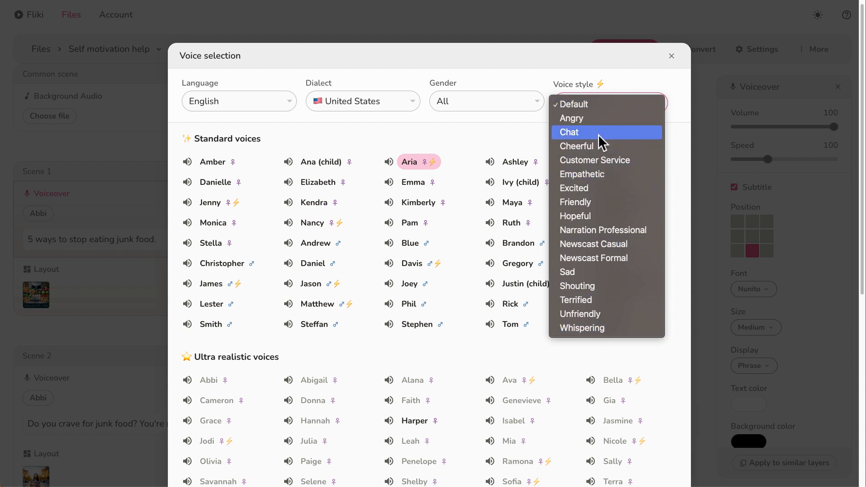
left_click(671, 257)
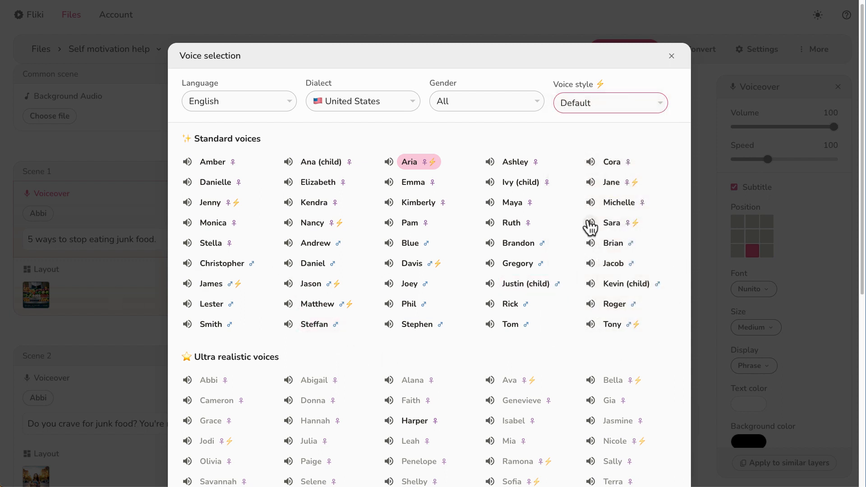
Choose the Sara voice and apply it to all the voiceovers.
left_click(607, 230)
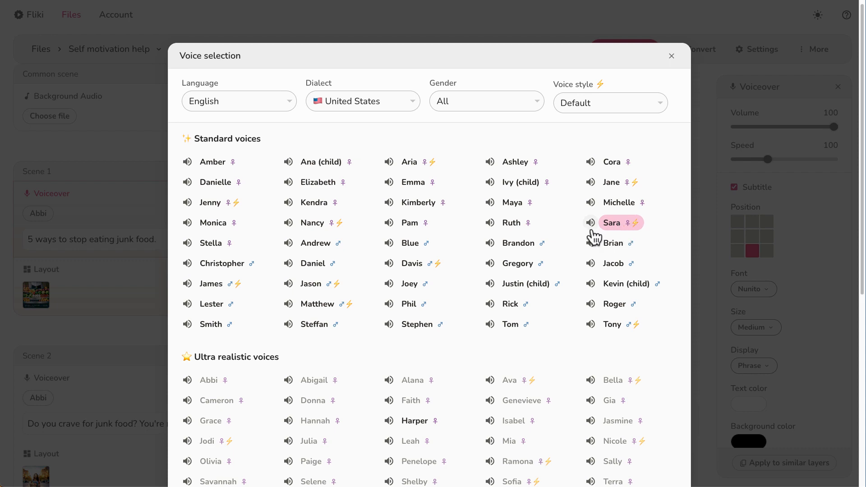
scroll(649, 160, "down", 7)
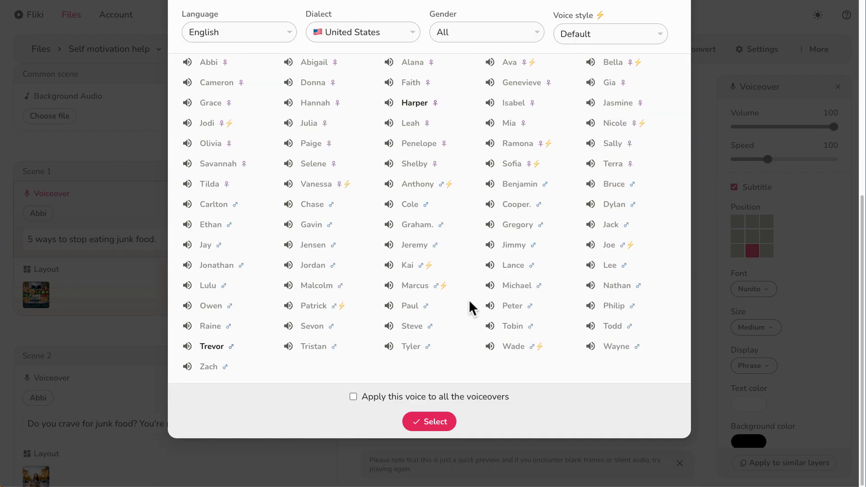
left_click(390, 396)
left_click(443, 422)
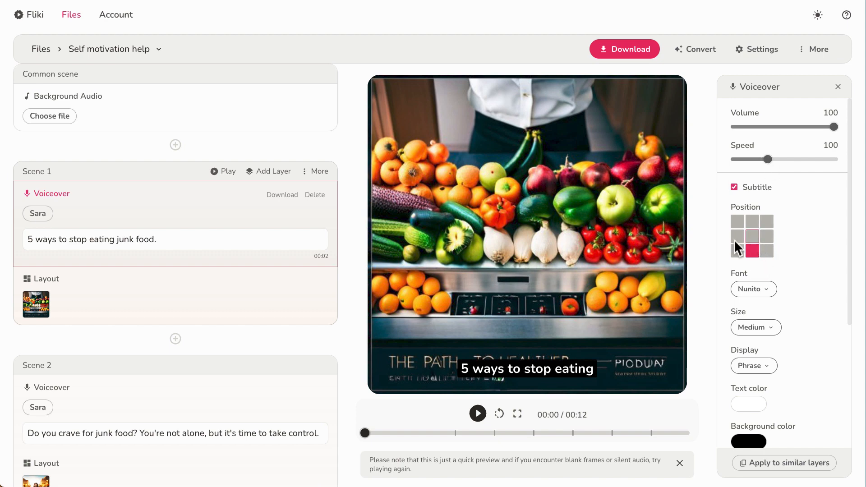
Place Scene 1's subtitle in the bottom-left corner of the frame, keeping the subtitle enabled.
left_click(738, 250)
left_click(752, 251)
left_click(738, 250)
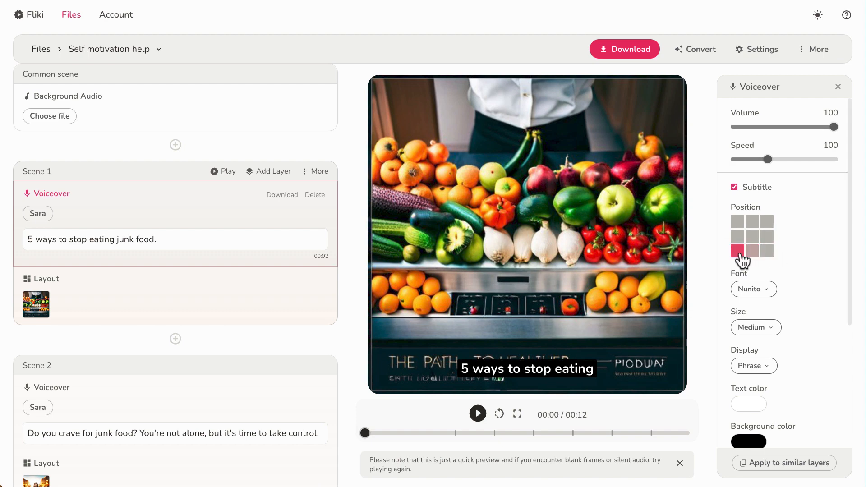
left_click(735, 187)
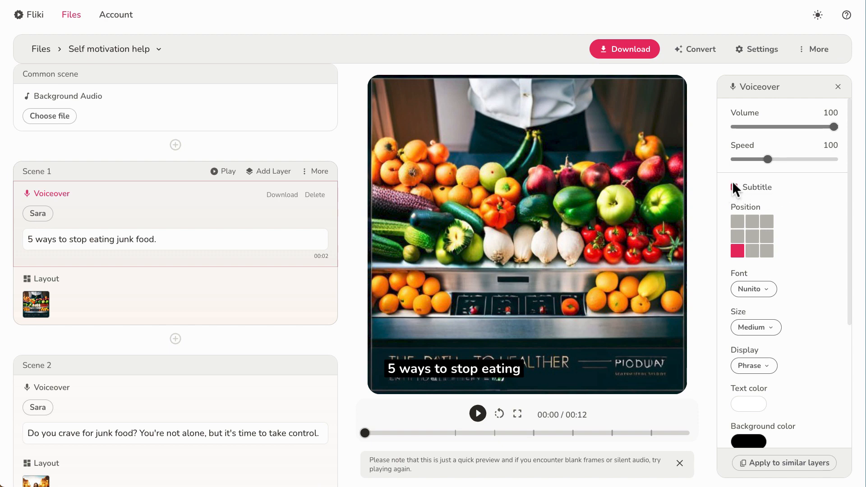
left_click(738, 222)
left_click(739, 252)
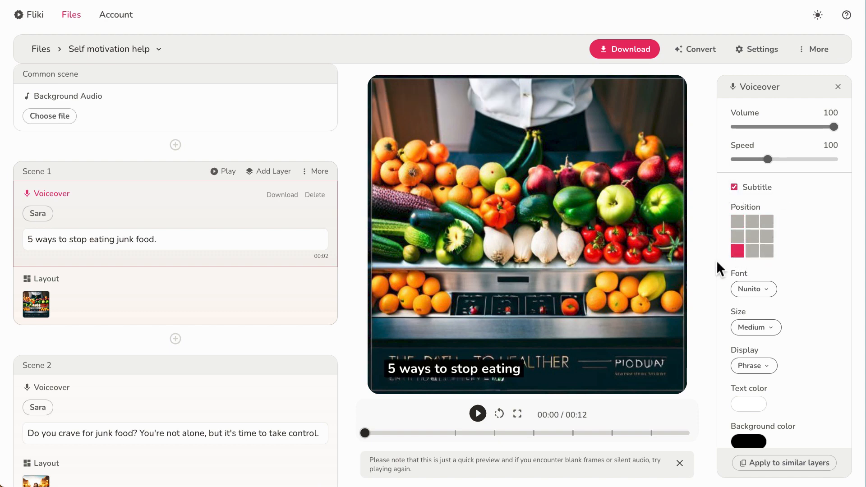
Set the Scene 1 subtitle size to Large and look through the available fonts, keeping Nunito.
left_click(750, 293)
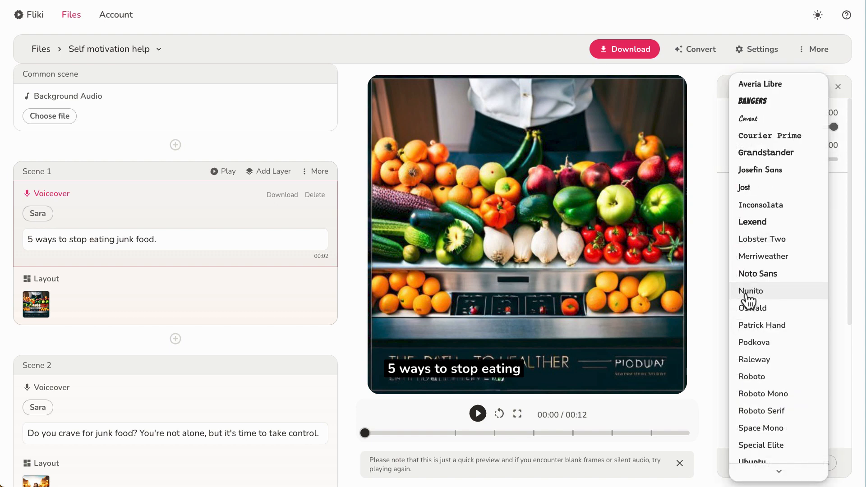
left_click(820, 292)
left_click(766, 327)
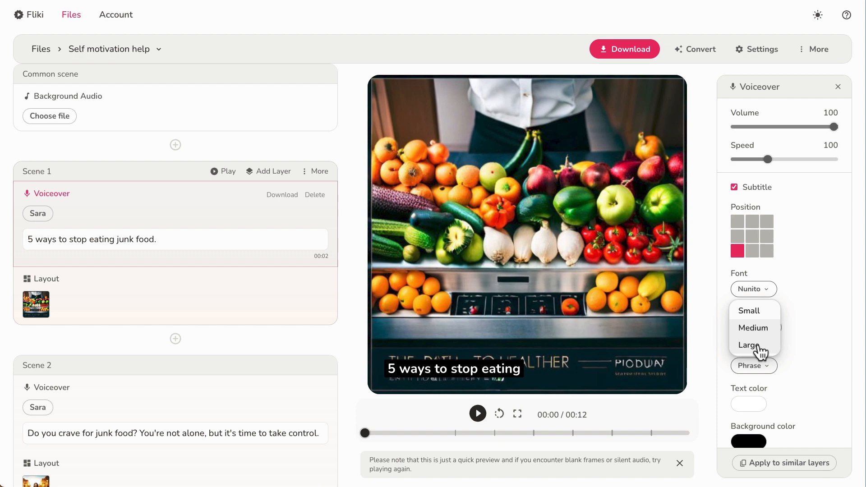
left_click(759, 345)
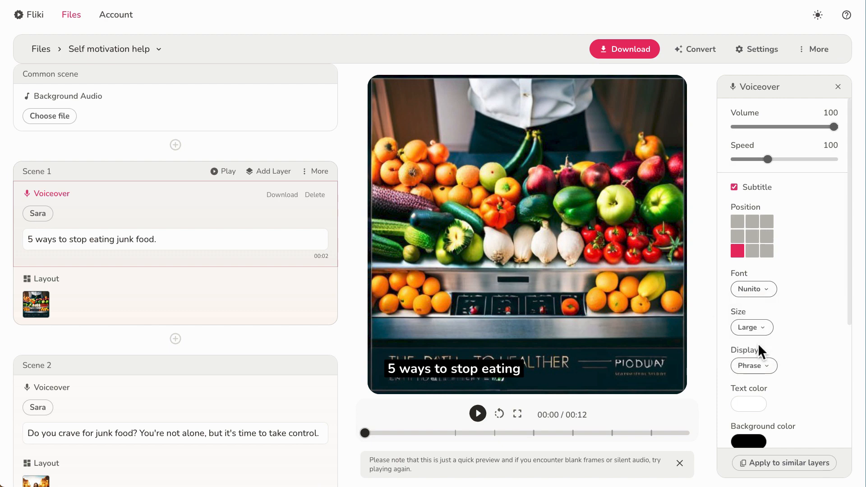
left_click(756, 296)
left_click(843, 296)
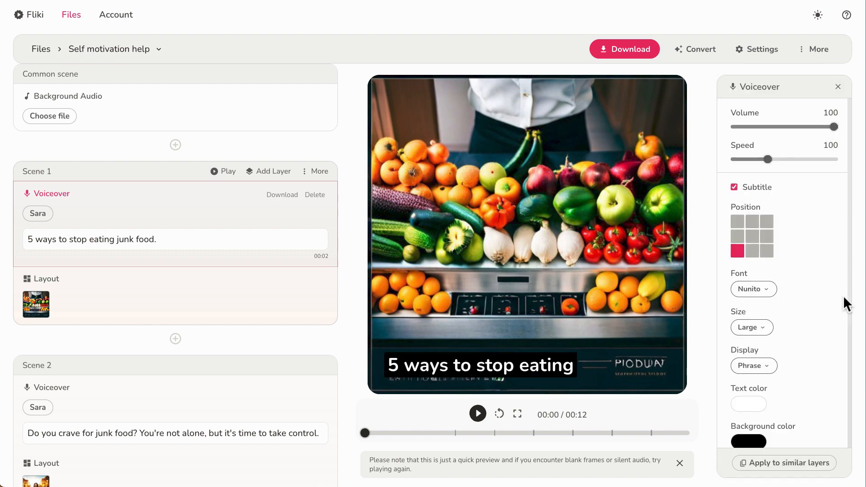
left_click(752, 334)
left_click(777, 325)
Set the Scene 1 subtitle display to Sequence and play the scene to preview it.
left_click(769, 366)
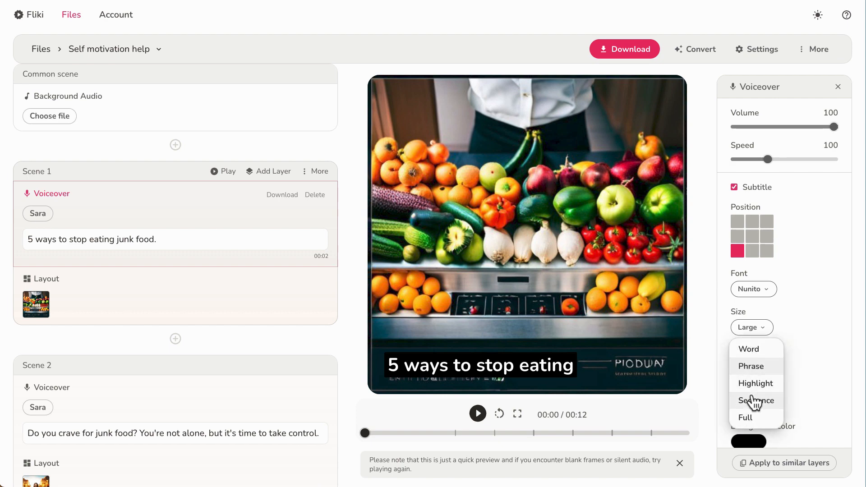
left_click(753, 387)
left_click(755, 366)
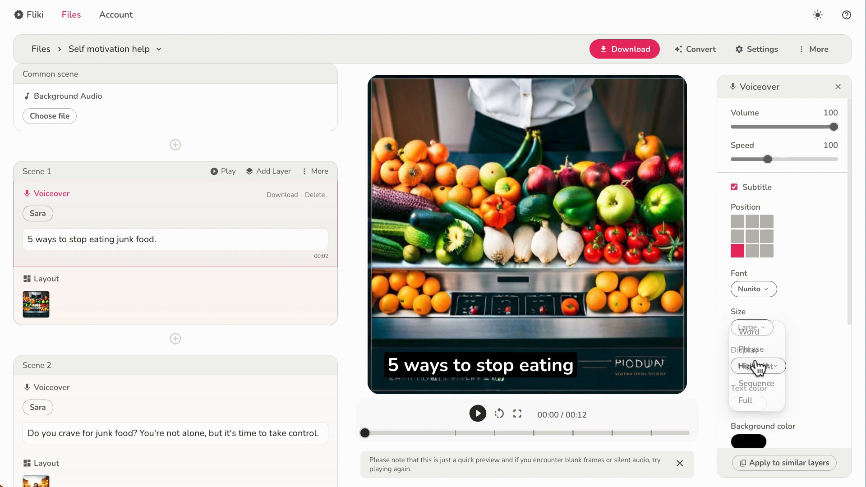
left_click(756, 385)
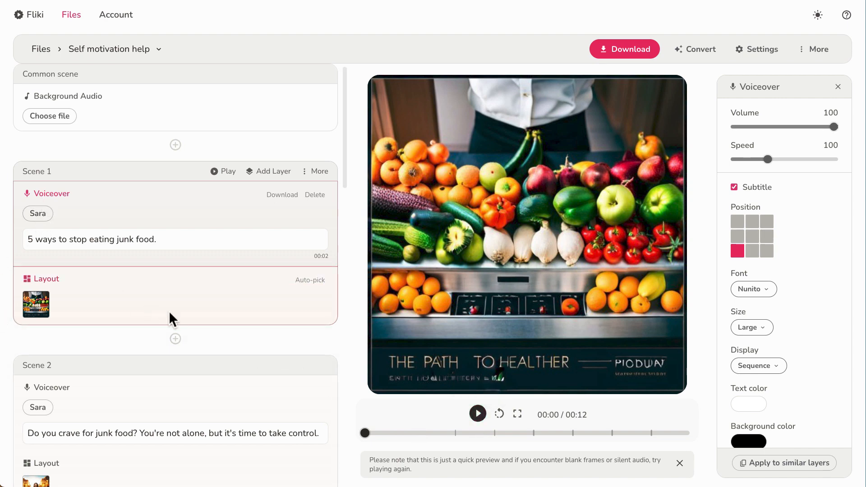
left_click(223, 175)
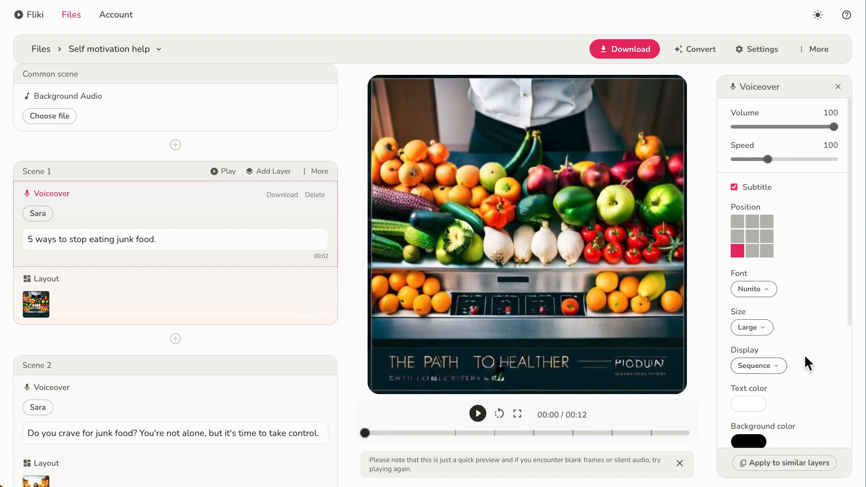
Look through Scene 1's subtitle color settings and the available entrance animations.
scroll(805, 356, "down", 2)
scroll(749, 363, "down", 3)
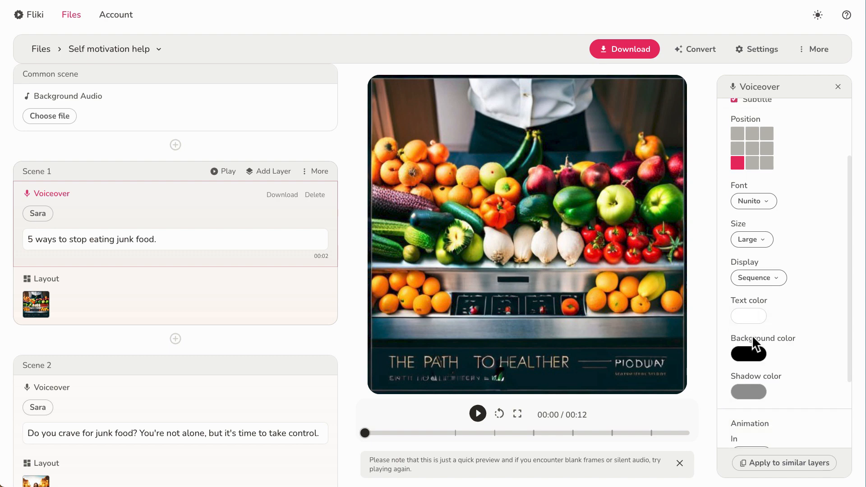
scroll(752, 396, "up", 3)
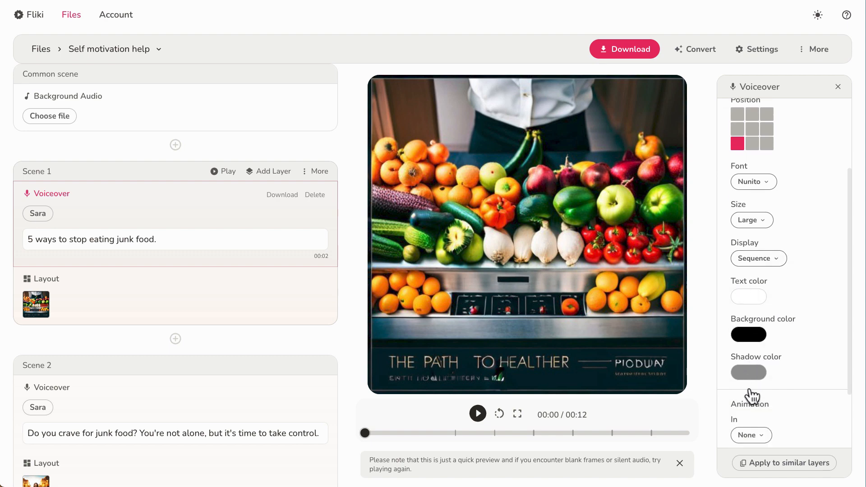
scroll(751, 396, "down", 4)
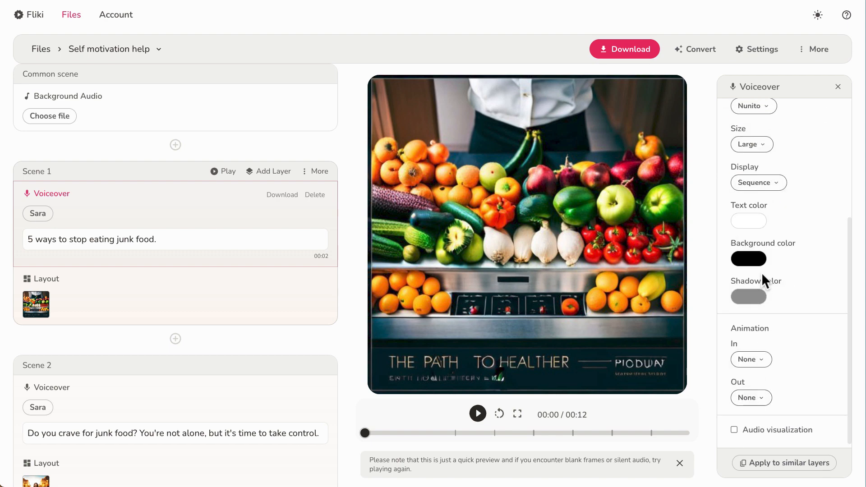
left_click(760, 361)
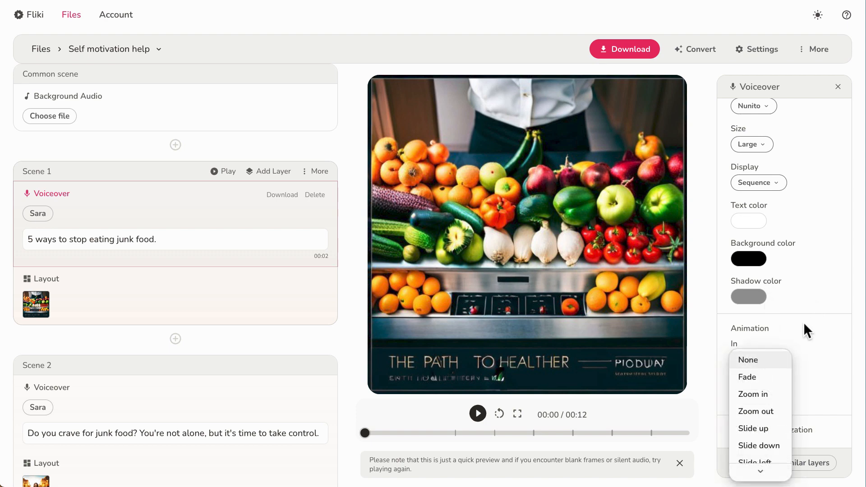
scroll(772, 409, "down", 2)
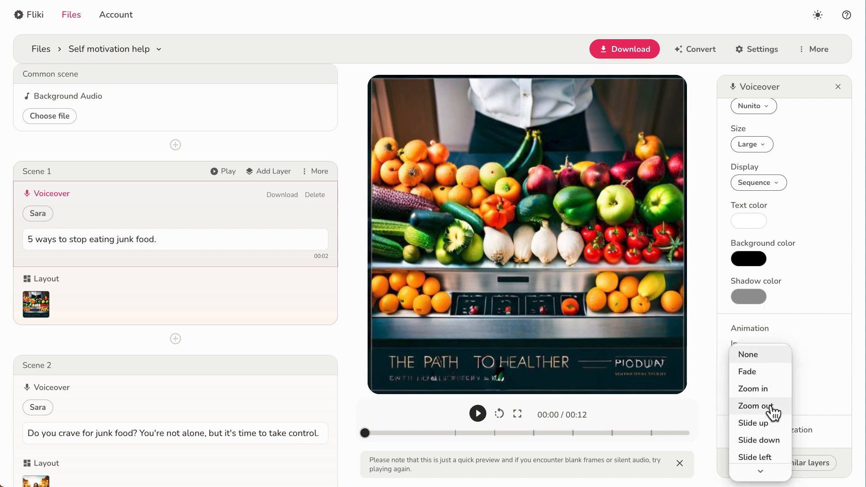
left_click(800, 346)
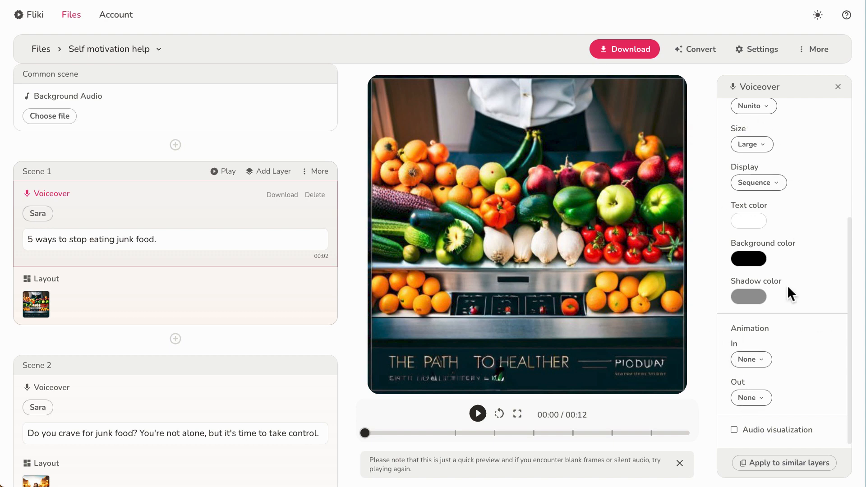
Enable audio visualization for Scene 1's voiceover and place it at the top of the frame.
left_click(769, 467)
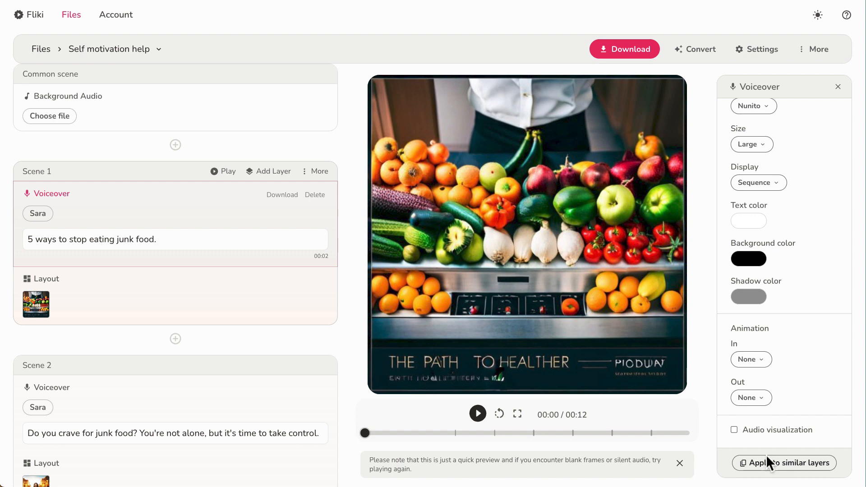
left_click(753, 431)
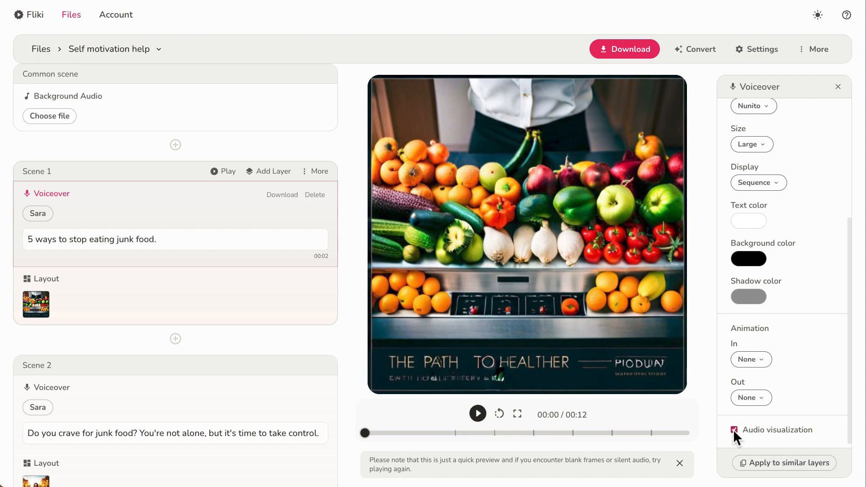
scroll(748, 419, "down", 3)
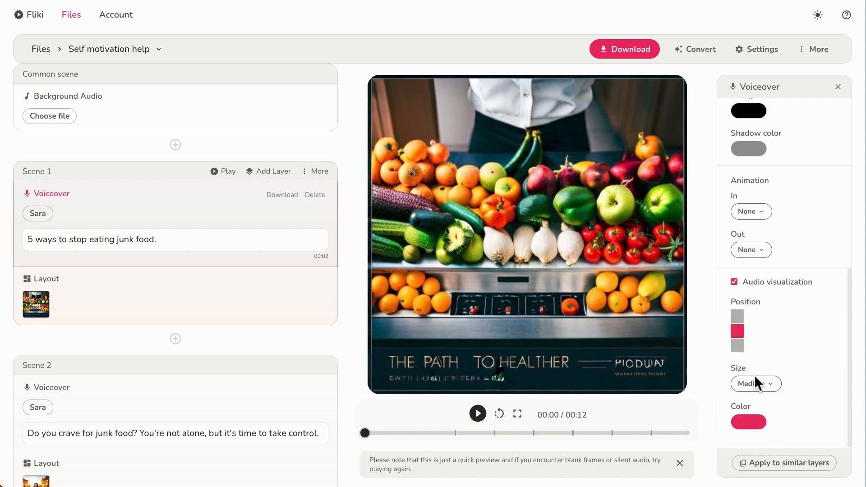
left_click(739, 317)
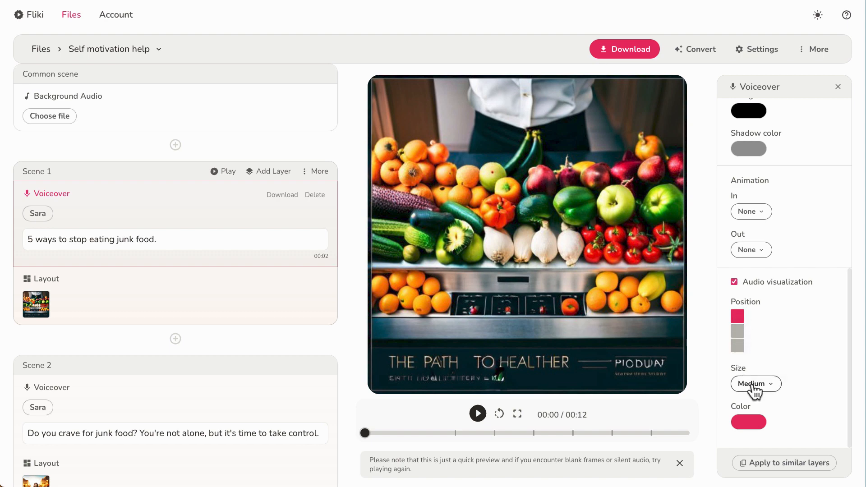
Set the audio visualization color to light blue, RGB 20, 206, 232.
left_click(753, 424)
left_click(791, 346)
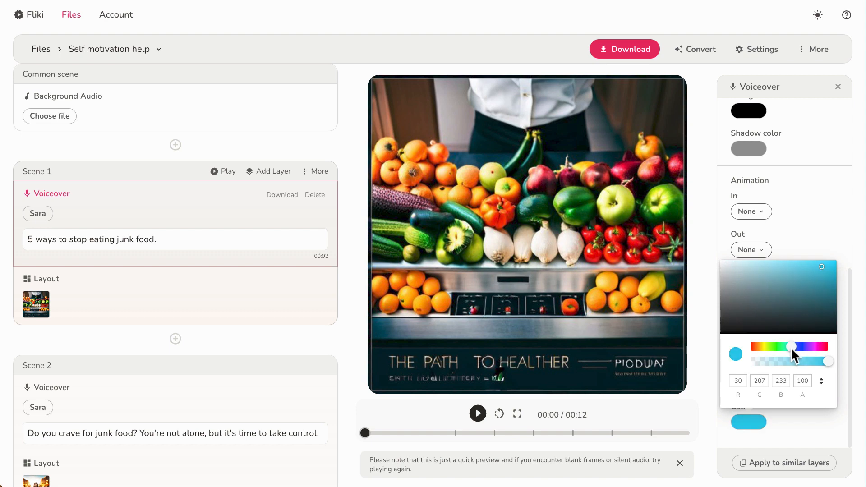
left_click(826, 267)
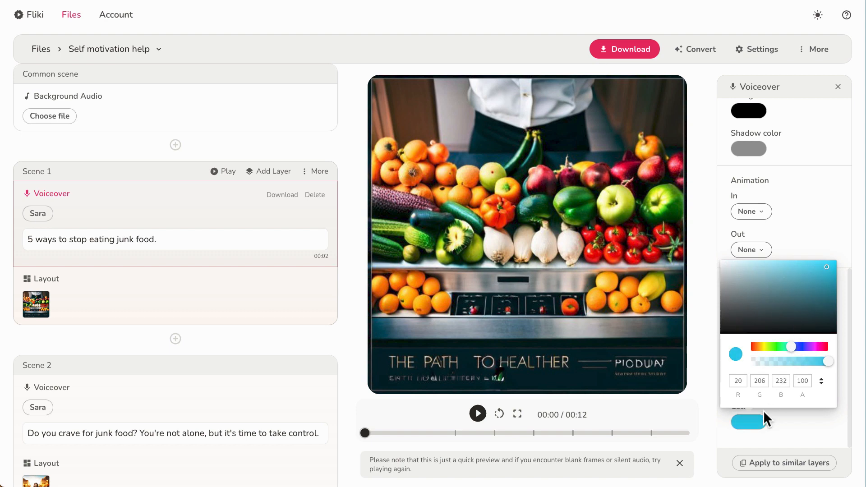
left_click(747, 427)
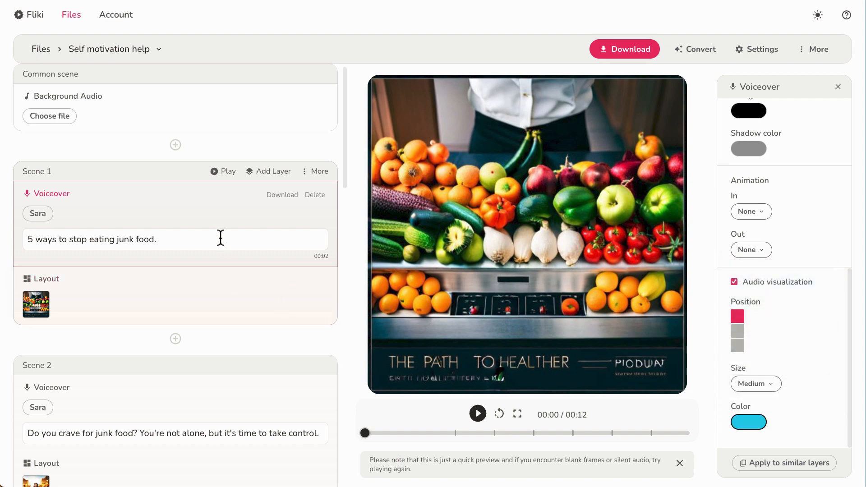
Turn off Scene 1's audio visualization and copy its voiceover settings to all voiceover layers in the file.
left_click(217, 176)
left_click(768, 282)
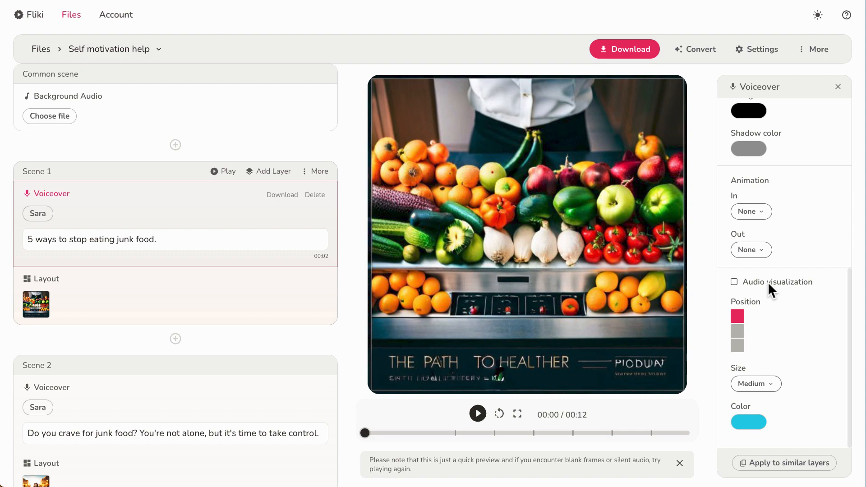
left_click(797, 460)
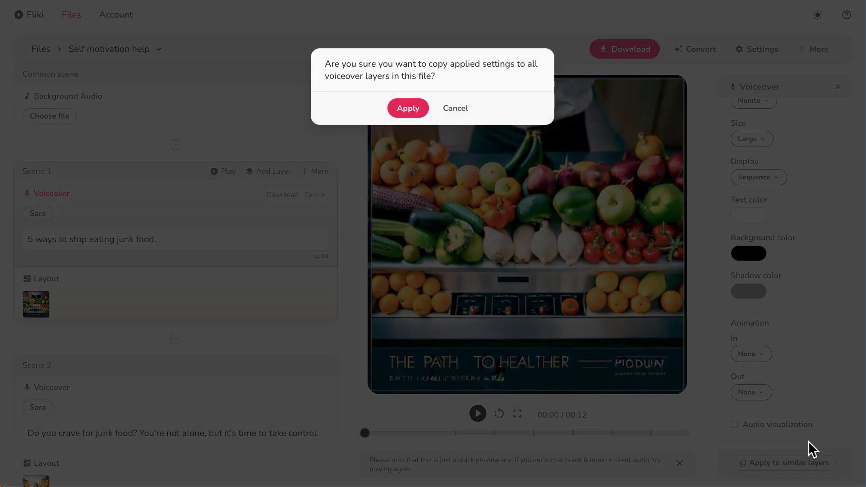
left_click(410, 115)
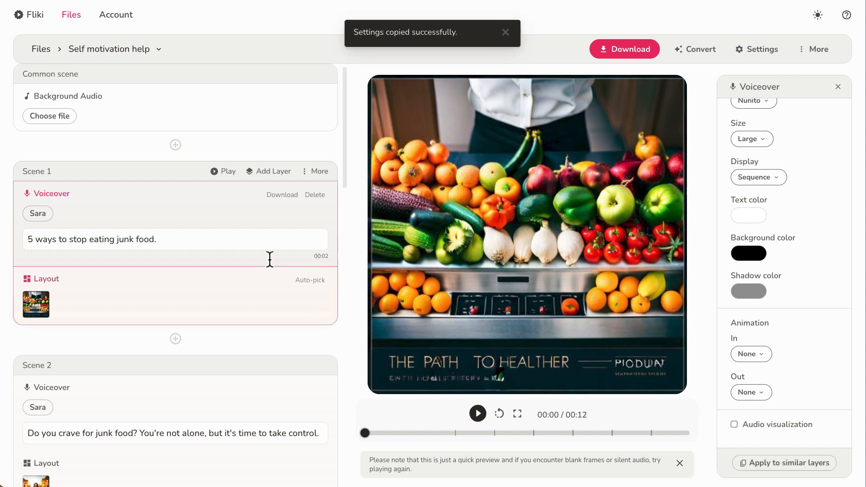
Open the AI image generator for Scene 2's layout media.
scroll(269, 257, "down", 1)
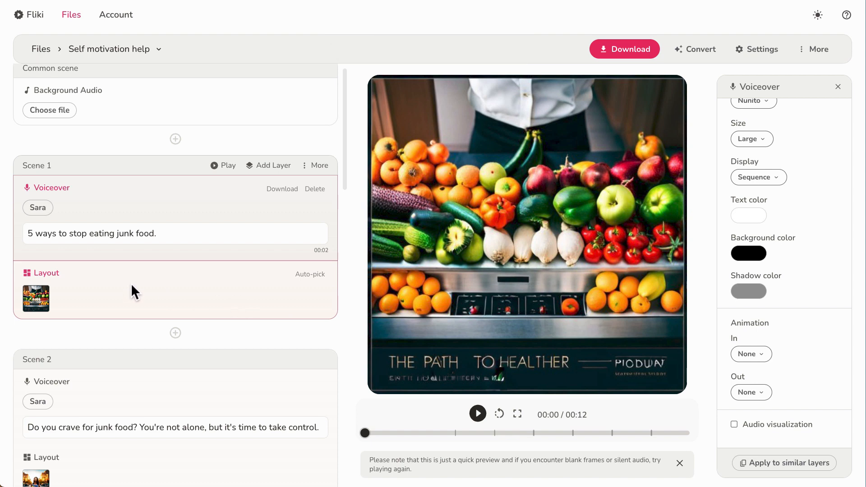
scroll(131, 284, "down", 6)
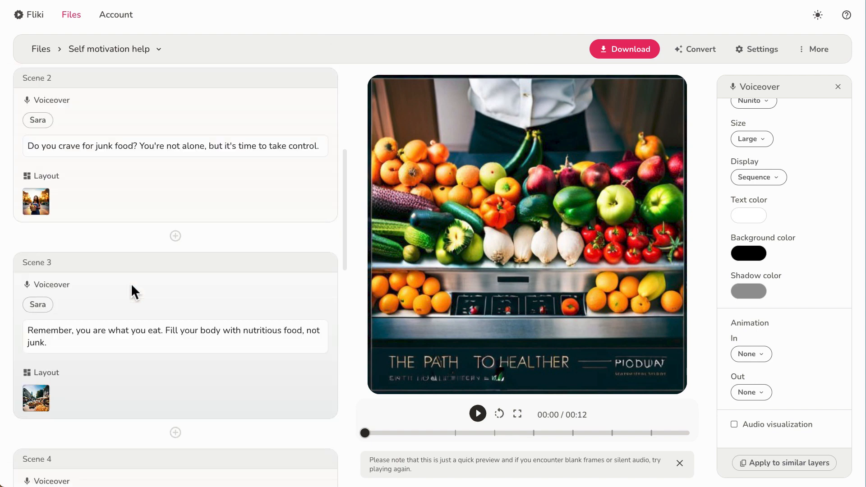
scroll(131, 284, "up", 3)
left_click(72, 337)
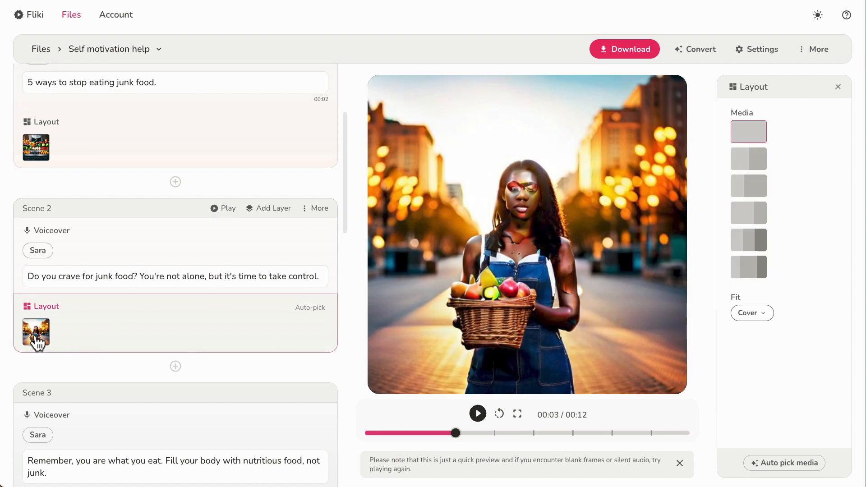
left_click(38, 344)
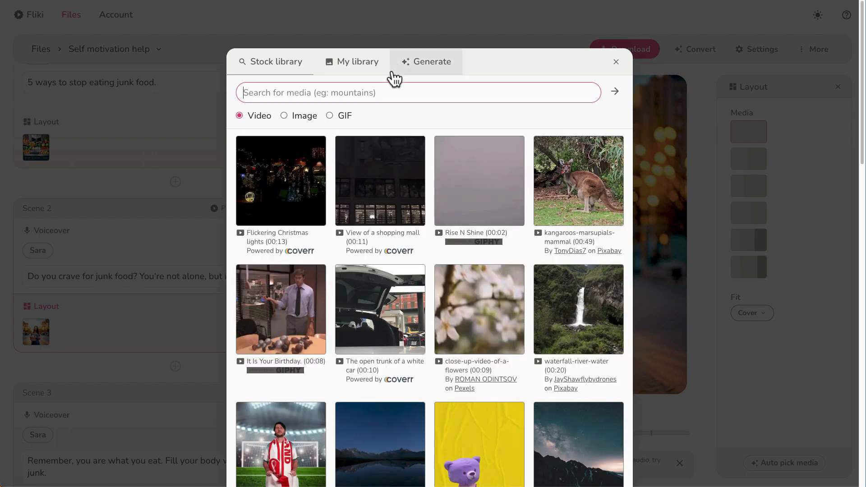
left_click(426, 68)
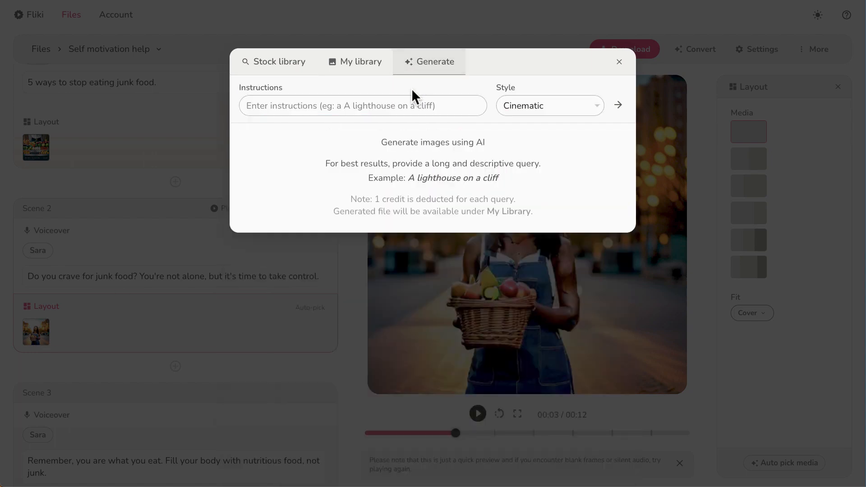
Generate a Cinematic image of "a woman holding a basket of healthy ingredients of vegetables" and use it in Scene 2.
left_click(407, 112)
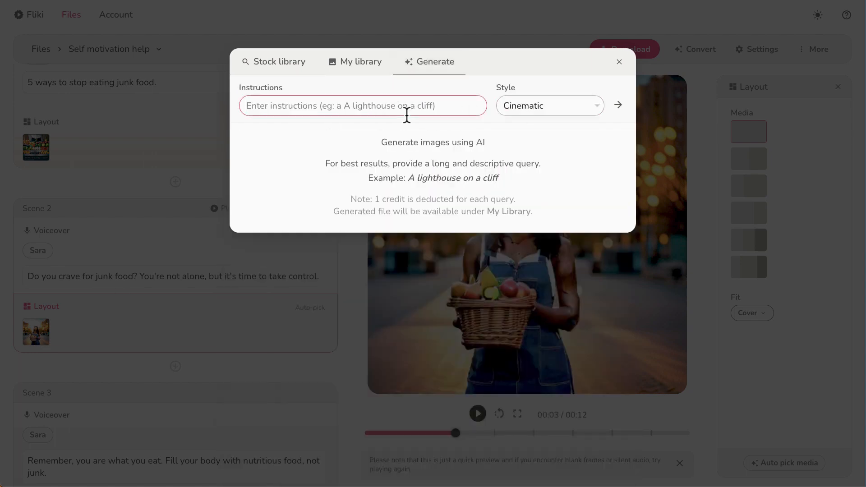
type("a")
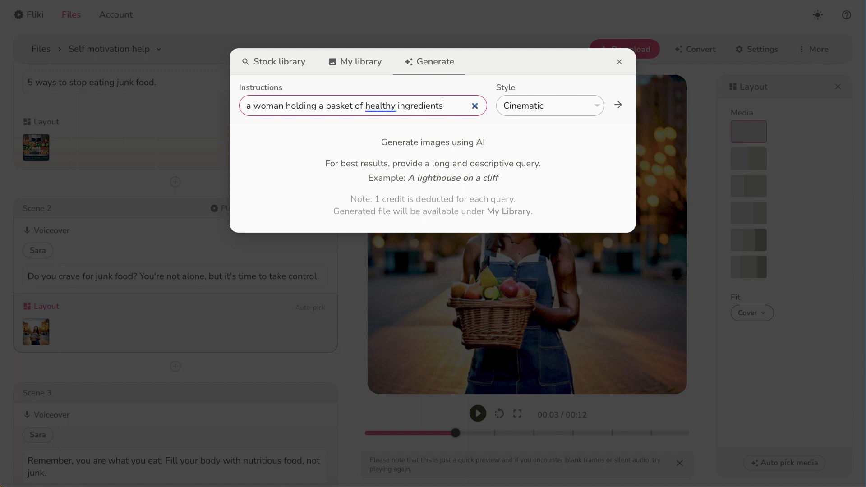
type("of vegtables.")
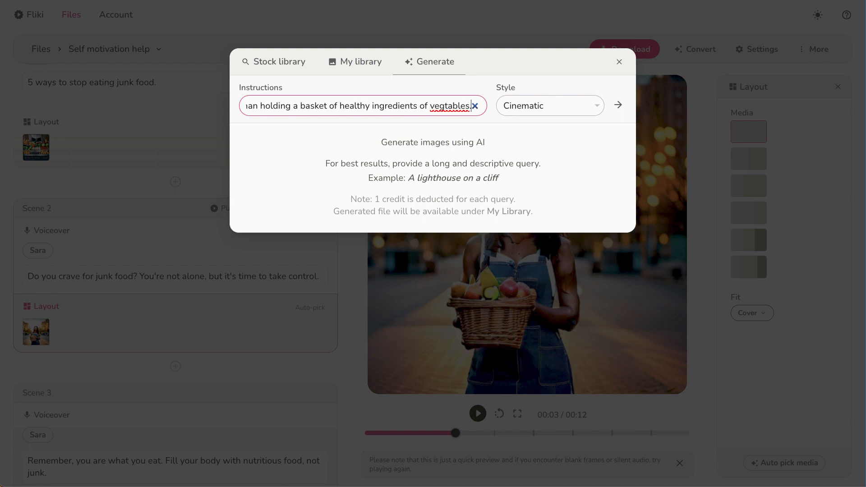
key("BackSpace")
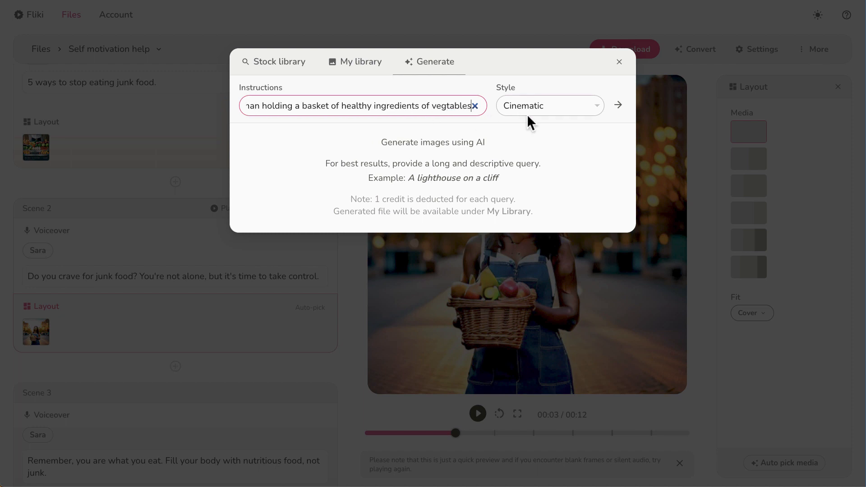
right_click(440, 108)
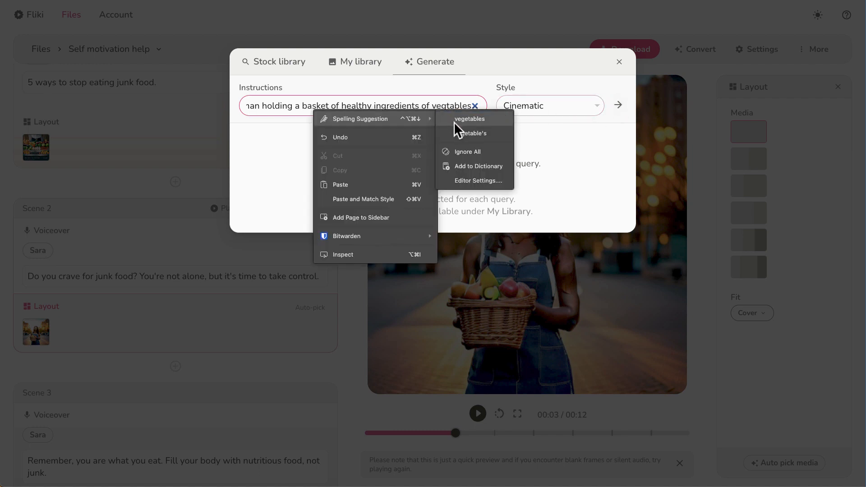
left_click(470, 119)
left_click(618, 105)
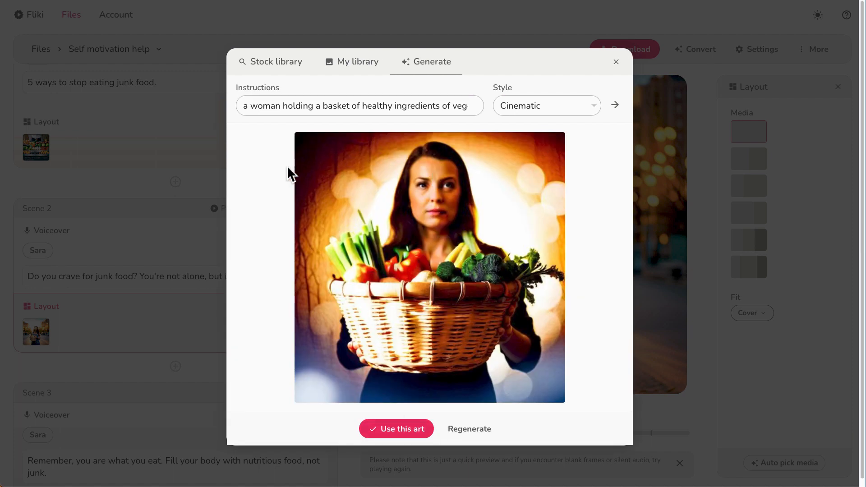
left_click(398, 436)
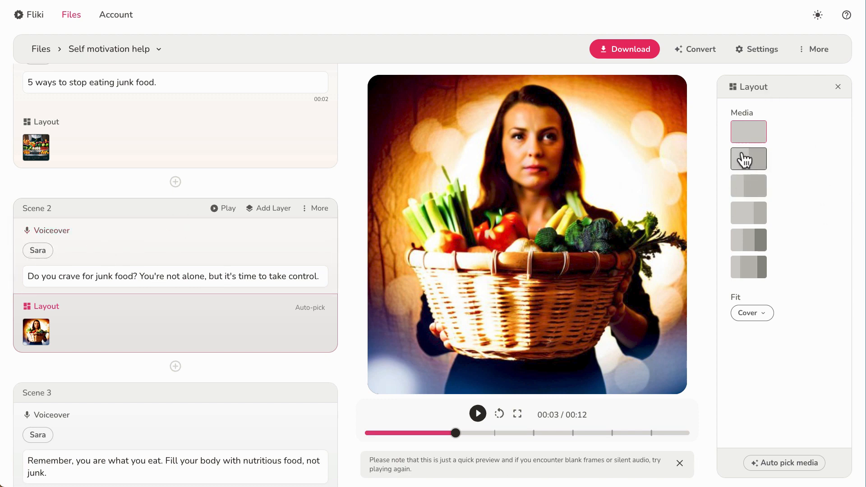
Try an even two-media split for Scene 2 with Contain fit and a downward direction.
left_click(749, 161)
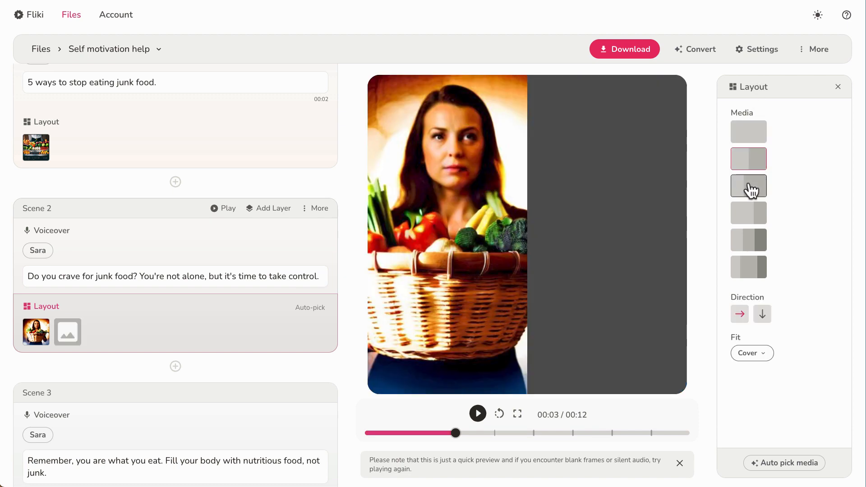
left_click(747, 219)
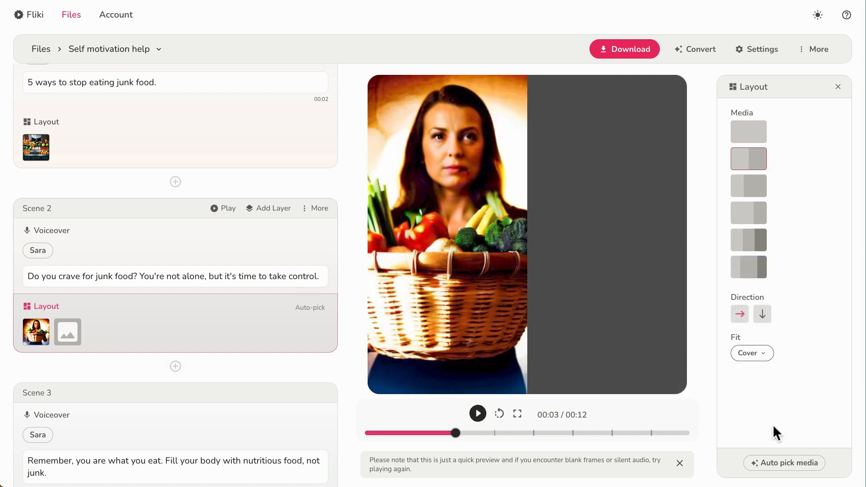
left_click(747, 356)
left_click(752, 370)
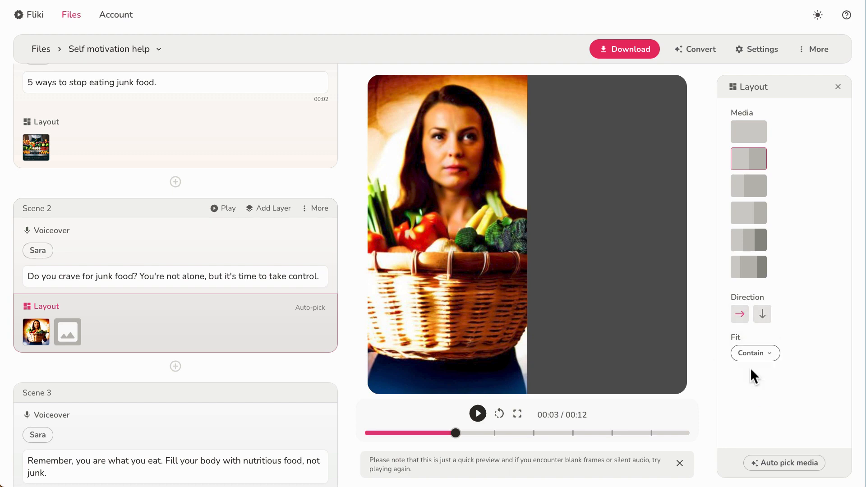
left_click(762, 316)
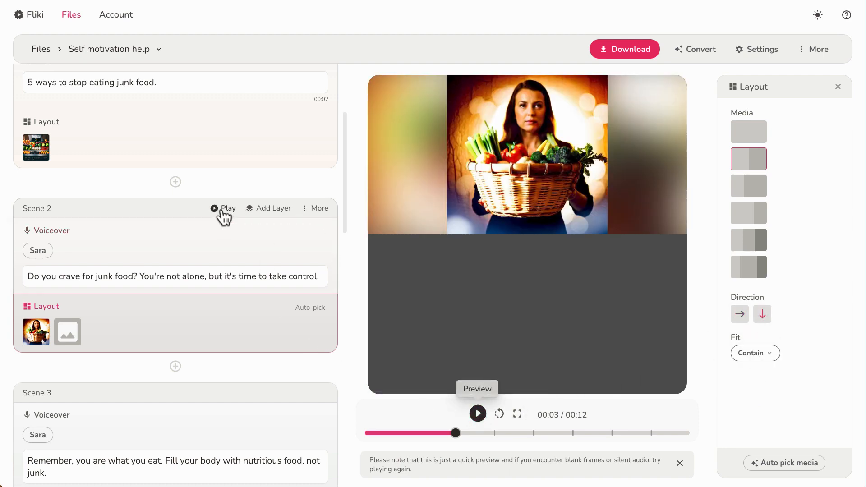
Play Scene 2 to preview it and return its layout to a single media.
left_click(222, 210)
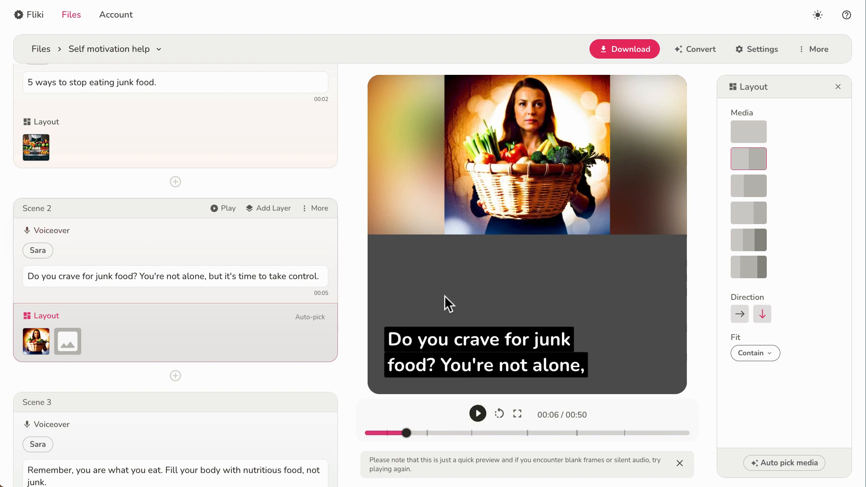
left_click(749, 131)
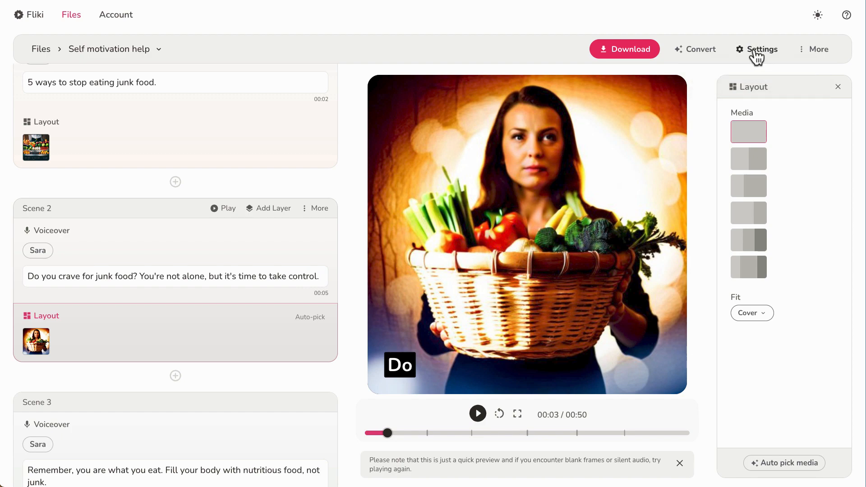
Set the video's aspect ratio to Portrait (9:16) and save the settings.
left_click(757, 50)
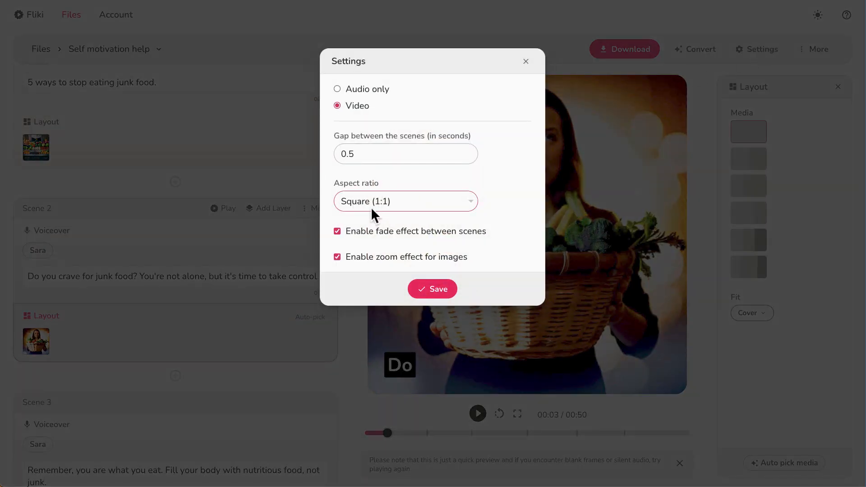
left_click(526, 61)
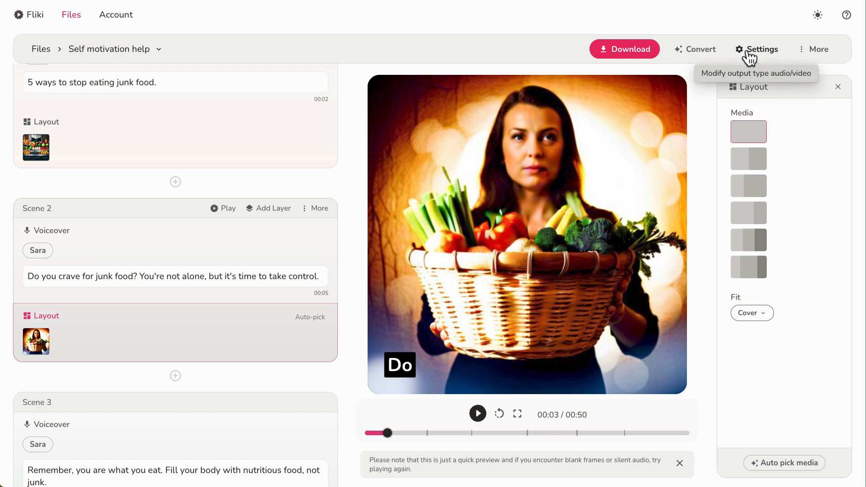
left_click(749, 53)
left_click(359, 201)
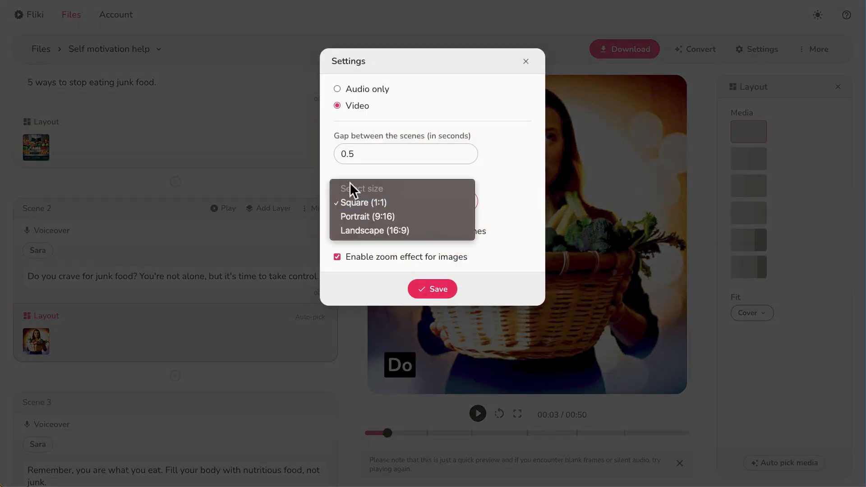
left_click(370, 217)
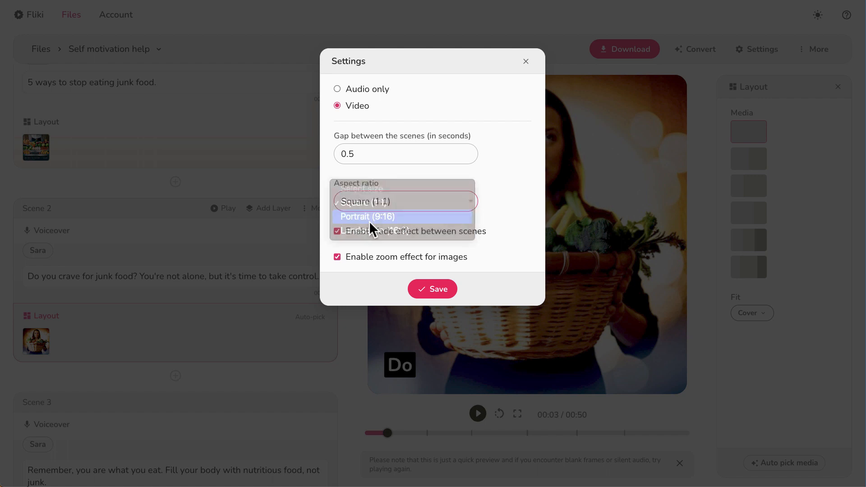
left_click(420, 288)
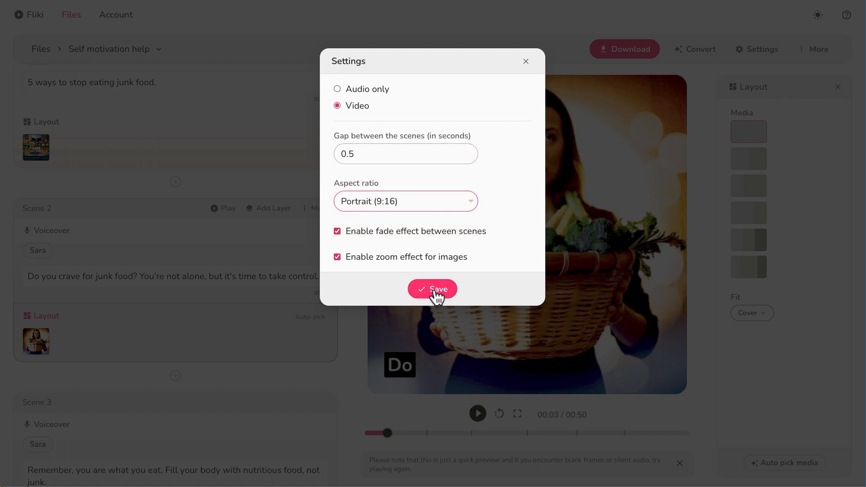
left_click(436, 291)
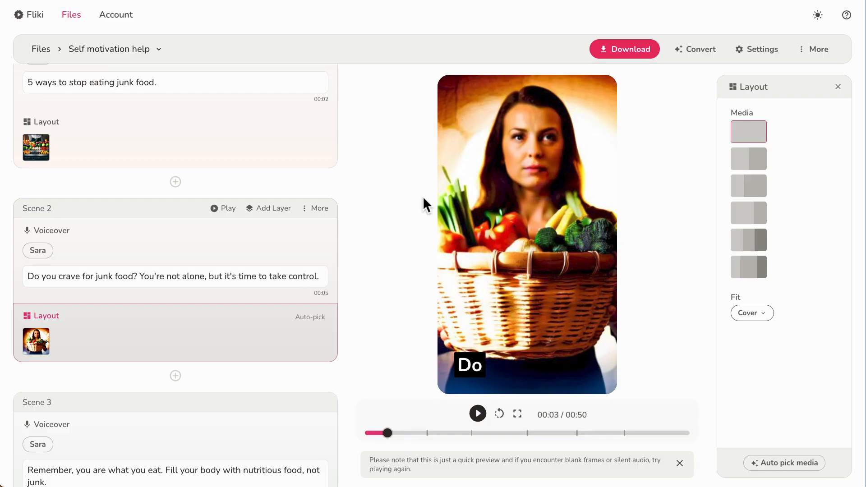
Check how the images of Scenes 1, 2 and 3 are framed in the portrait preview.
mouse_move(509, 288)
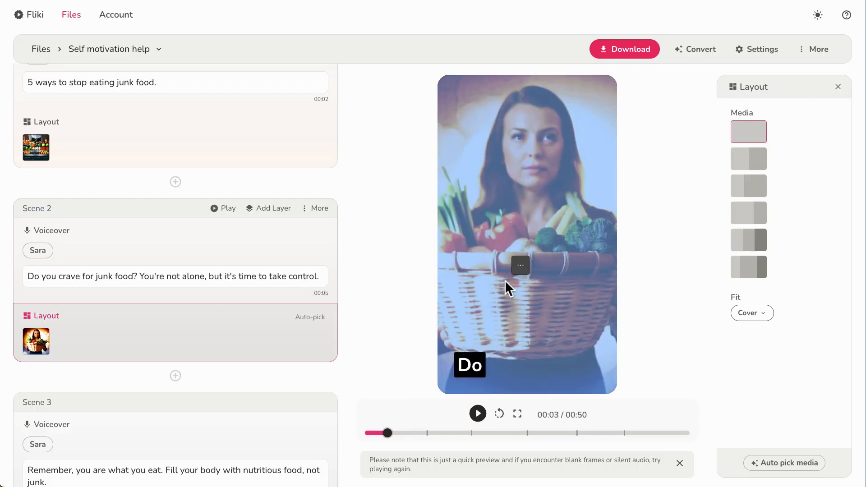
left_click(141, 152)
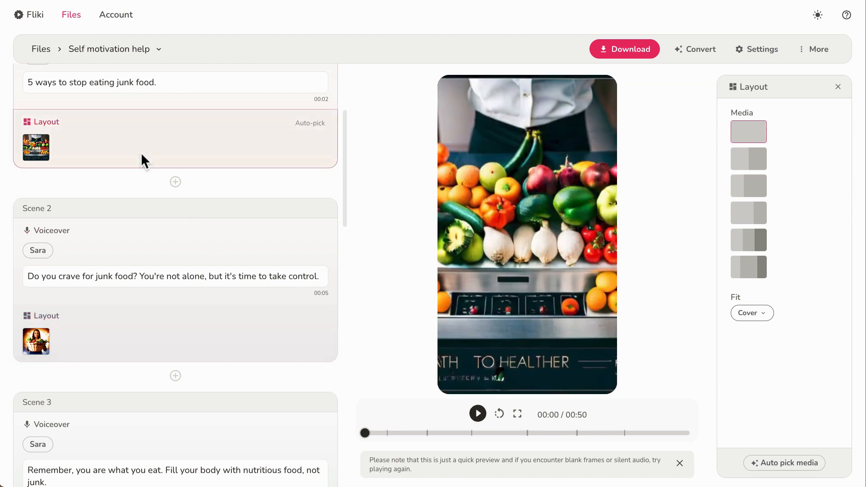
left_click(208, 336)
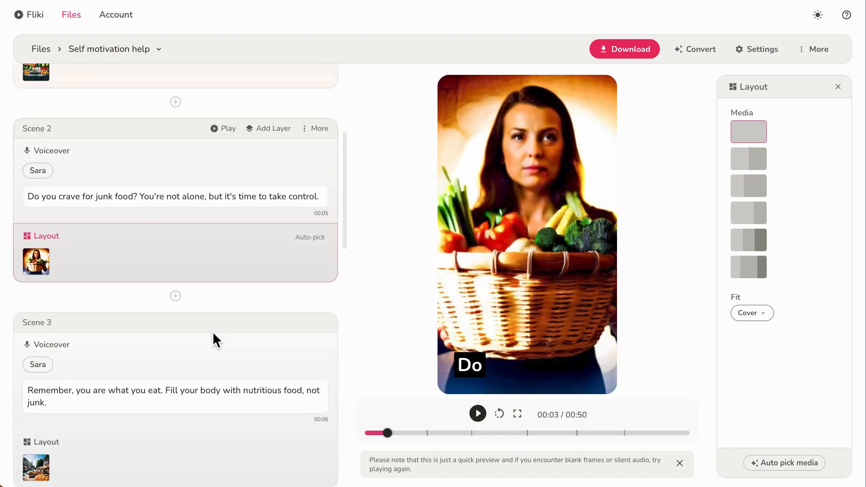
left_click(160, 435)
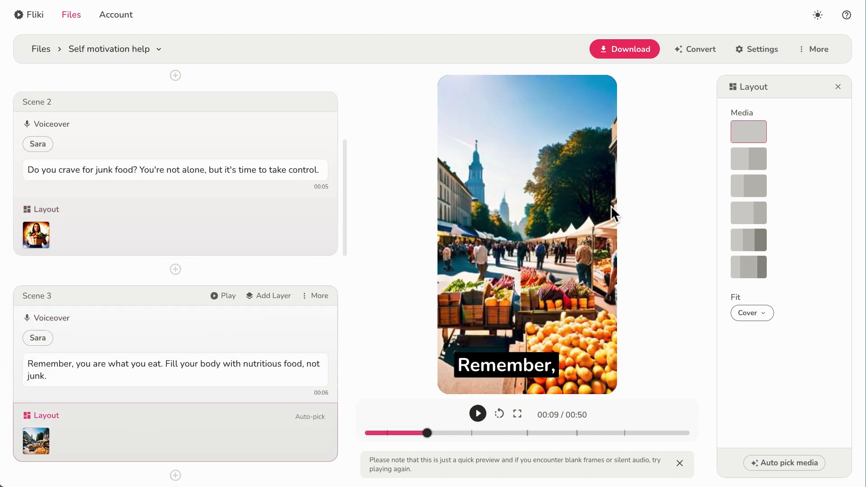
scroll(250, 238, "up", 5)
left_click(144, 261)
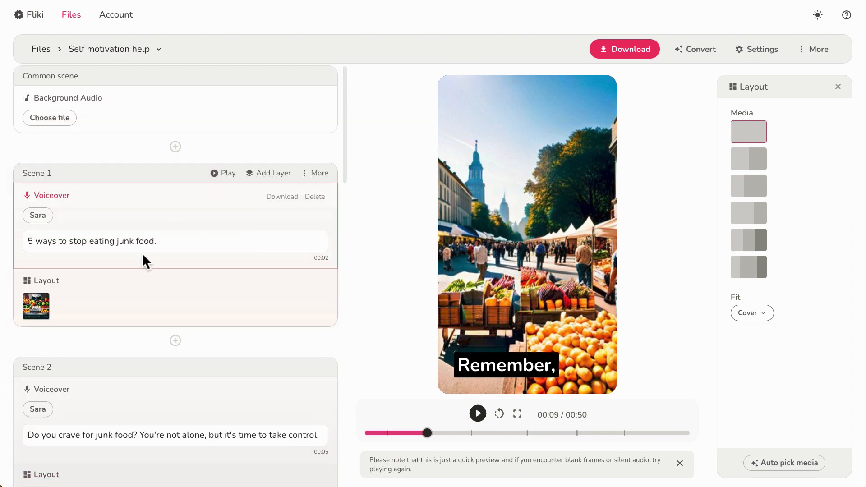
Review the remaining scenes' scripts and images through the closing scene, dismiss its media library, and return to the early scenes.
scroll(195, 293, "down", 6)
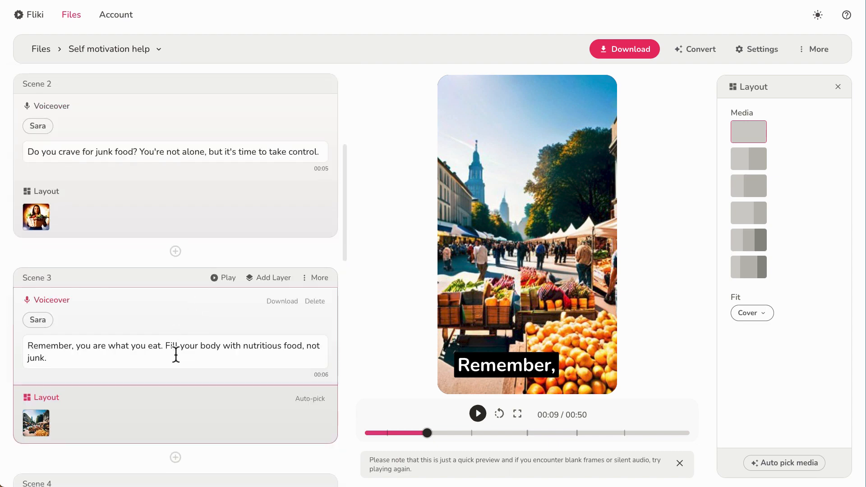
scroll(262, 351, "down", 1)
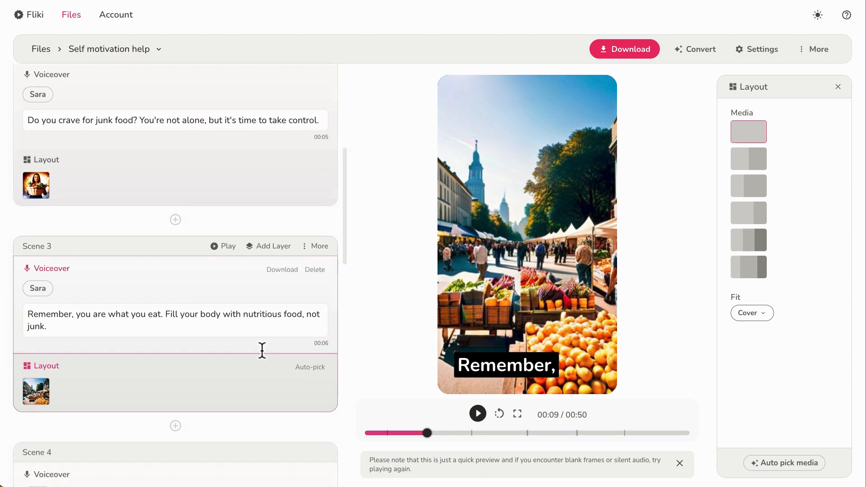
scroll(262, 350, "down", 8)
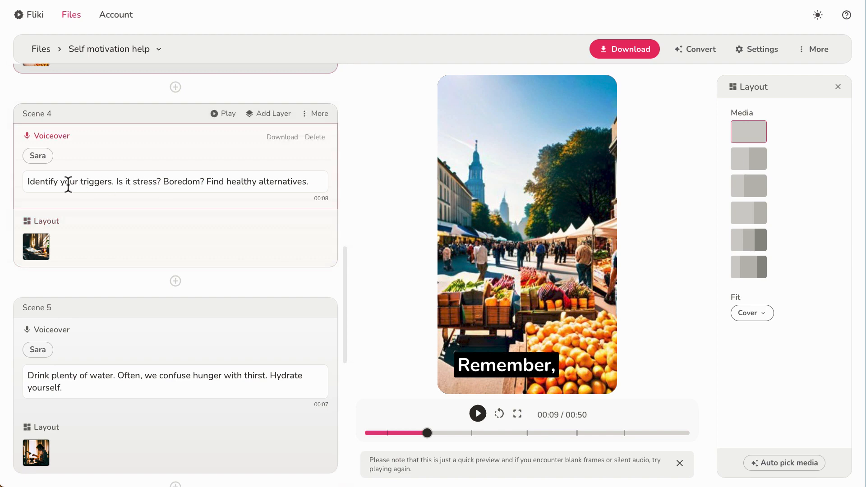
scroll(191, 314, "down", 5)
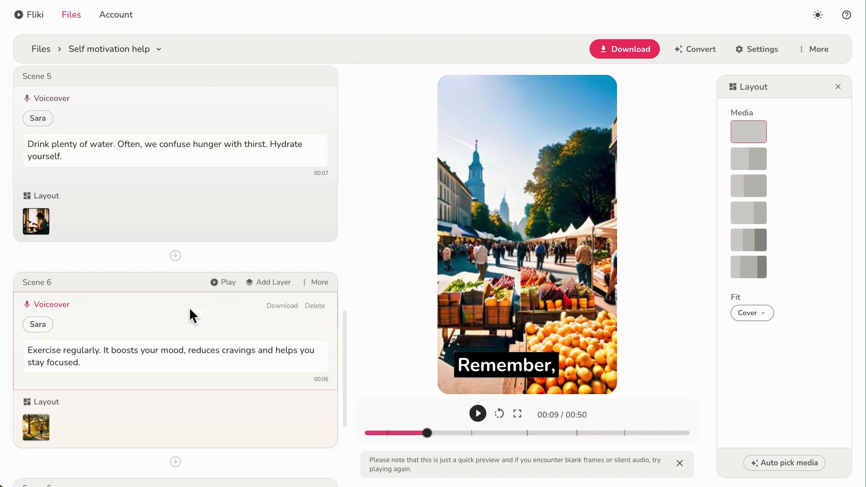
left_click(269, 272)
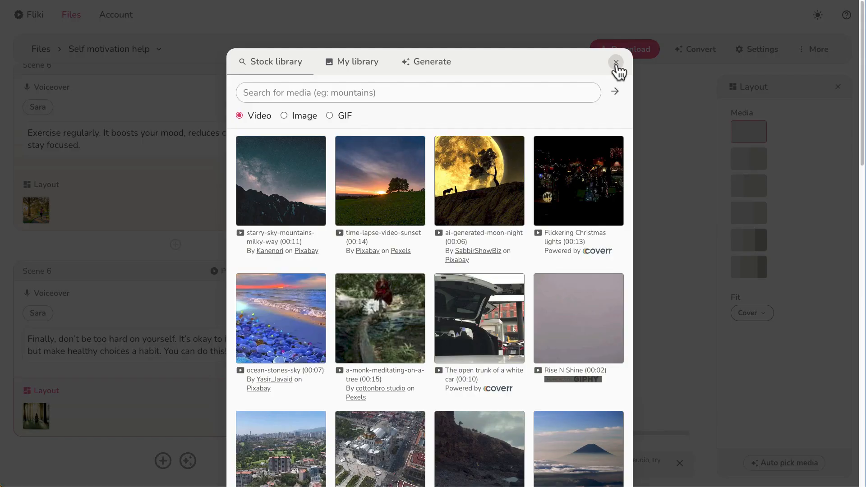
left_click(616, 66)
scroll(269, 360, "up", 15)
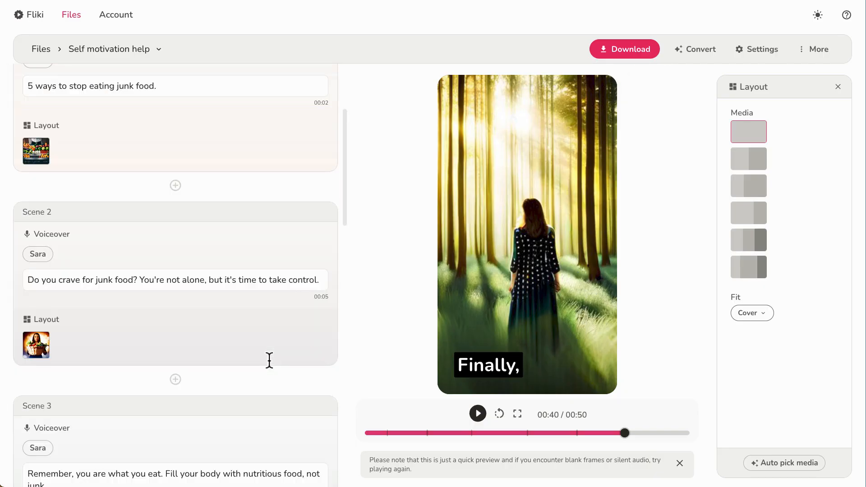